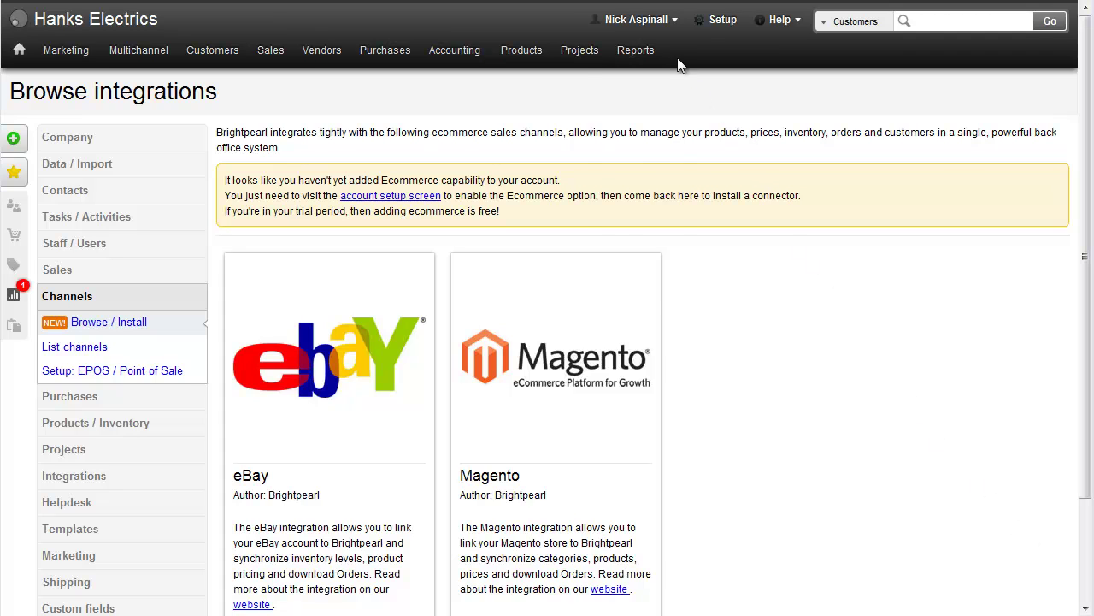
# - Add Ecommerce at $120 a month to the pay plan, bringing it to $219/month, and save
pyautogui.click(666, 20)
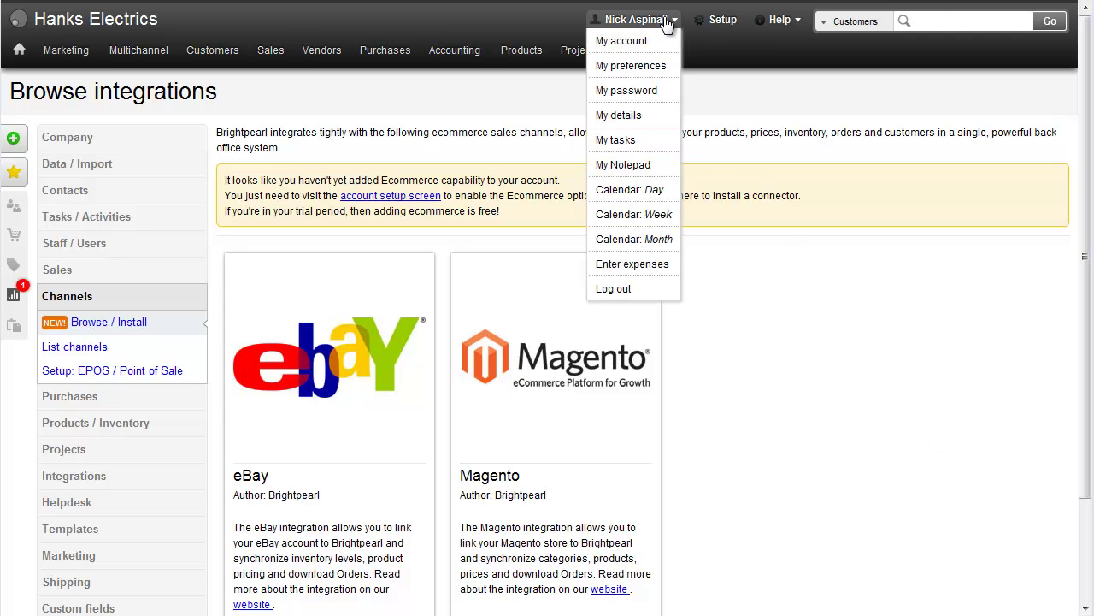
pyautogui.click(622, 43)
pyautogui.moveTo(623, 46)
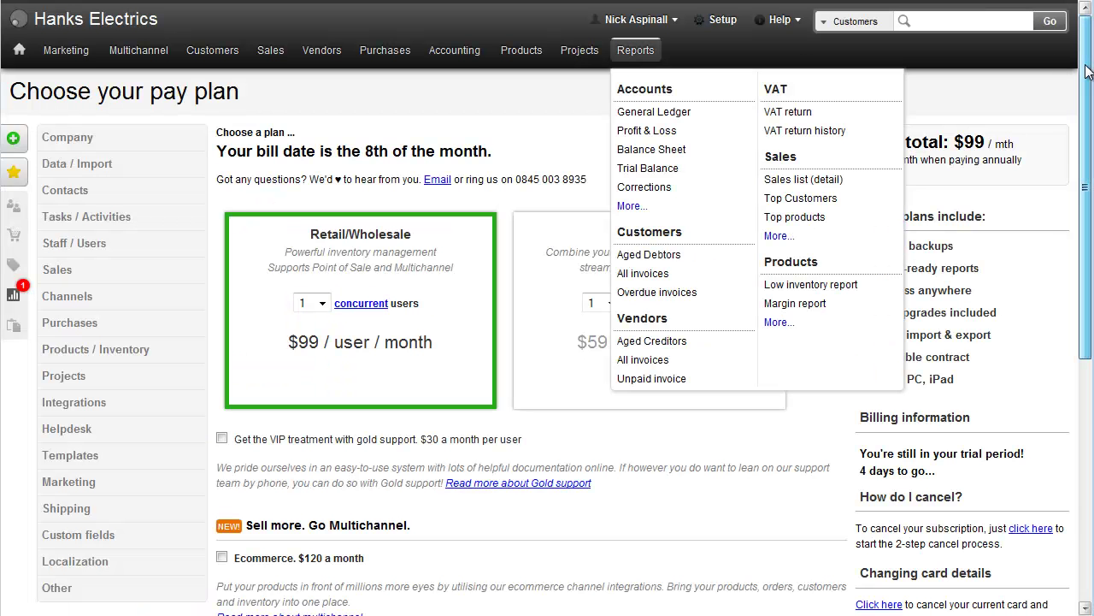
pyautogui.scroll(-5, 887, 382)
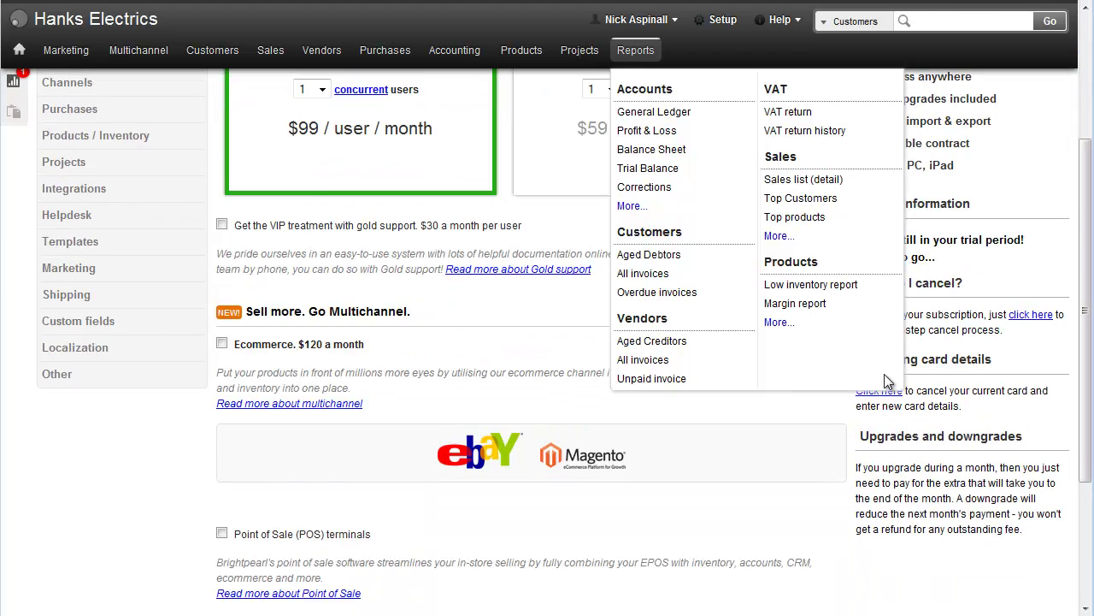
pyautogui.click(309, 347)
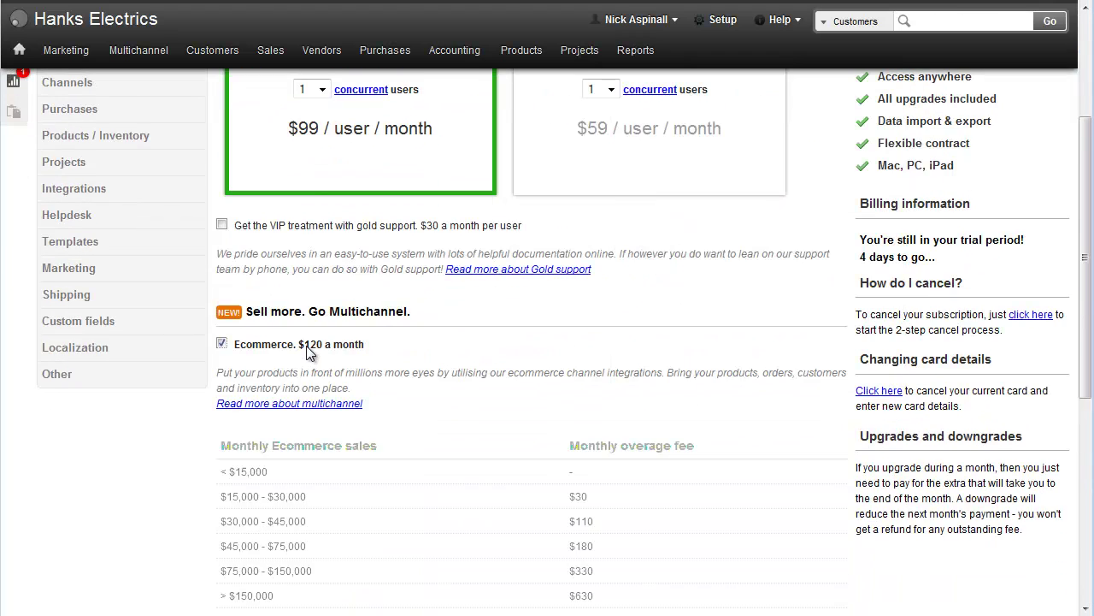
pyautogui.scroll(-10, 310, 352)
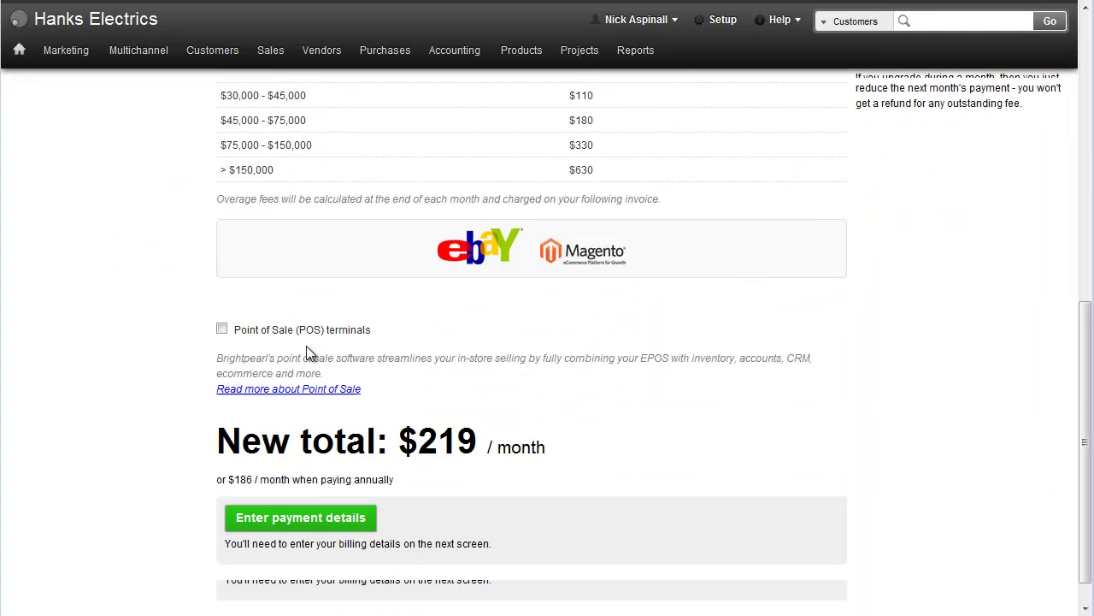
pyautogui.click(294, 524)
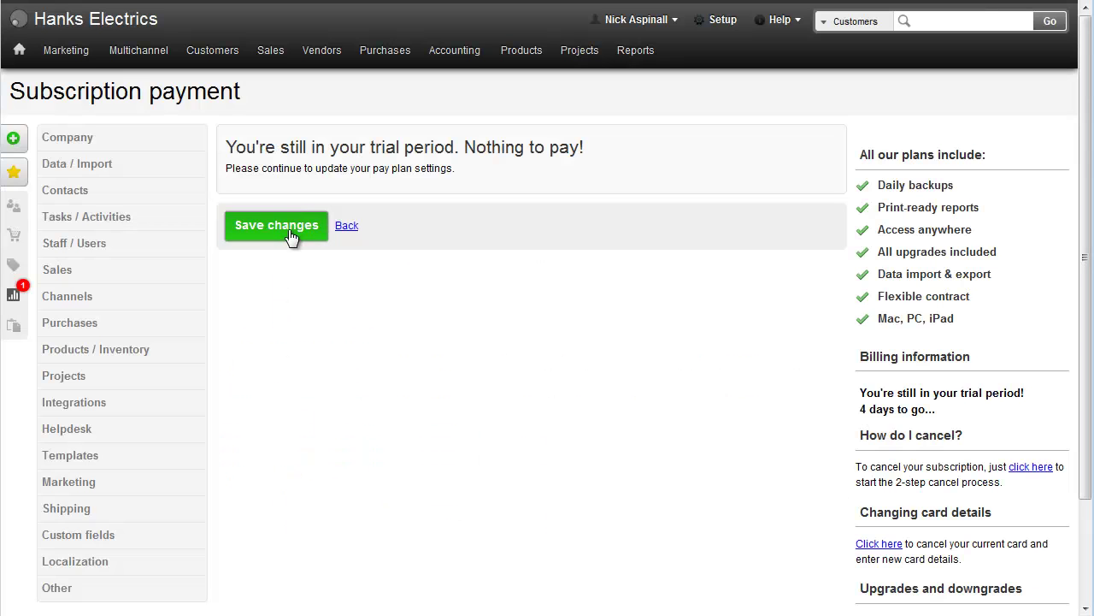
pyautogui.click(289, 229)
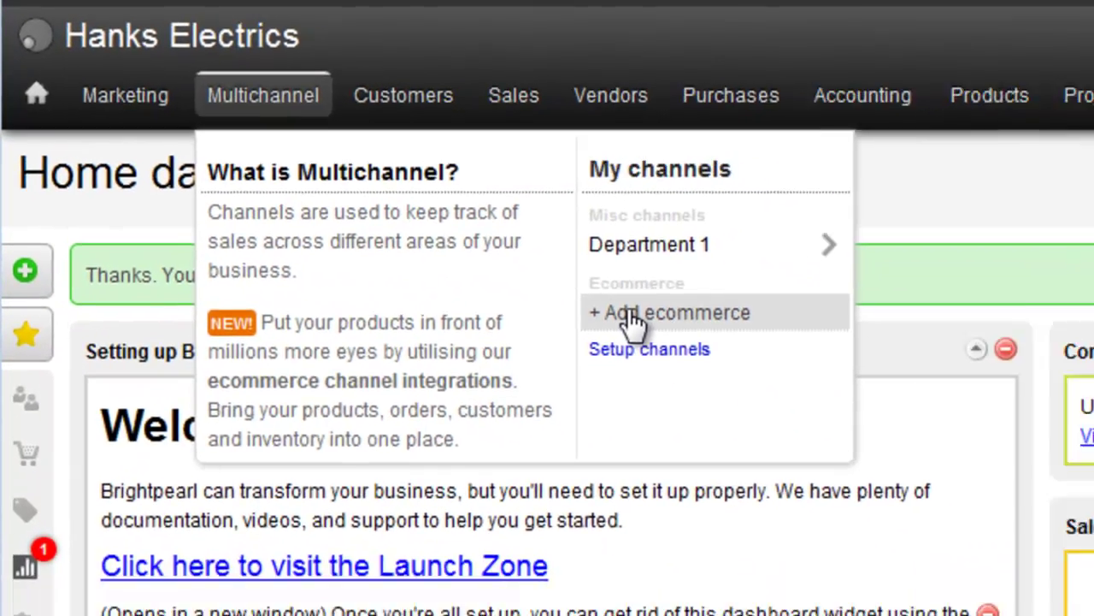
# - Add an ecommerce channel by installing the Magento integration from Browse integrations
pyautogui.click(637, 315)
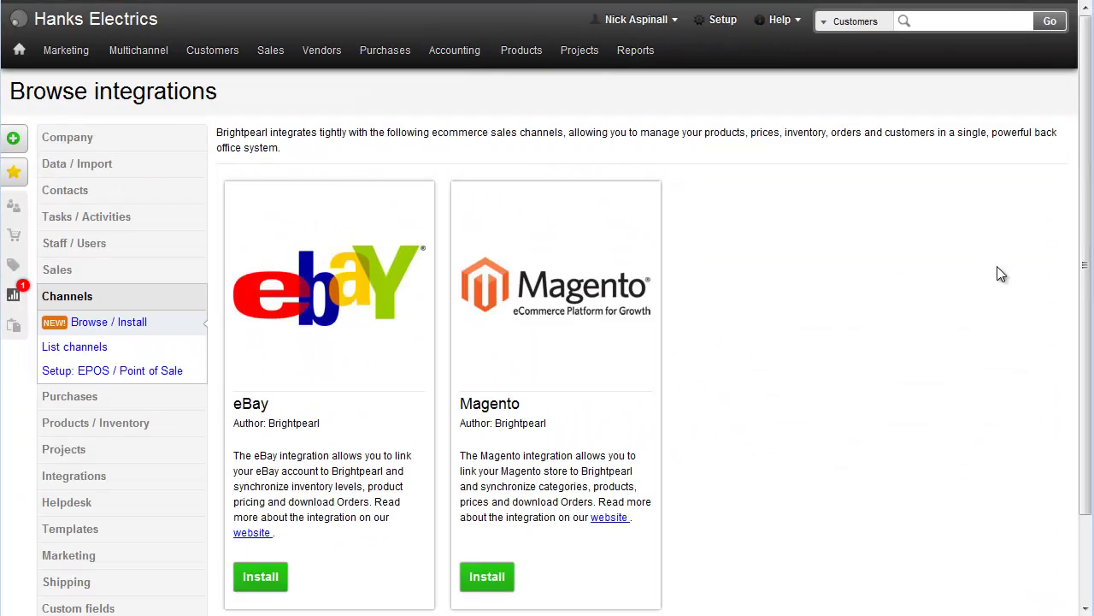
pyautogui.scroll(-3, 1009, 376)
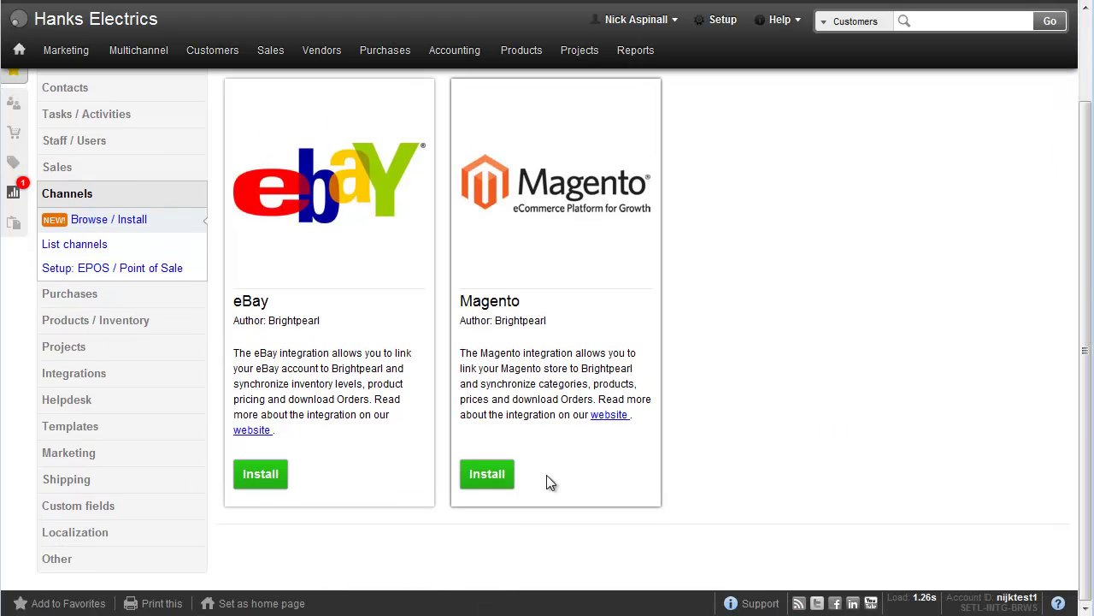
pyautogui.click(486, 474)
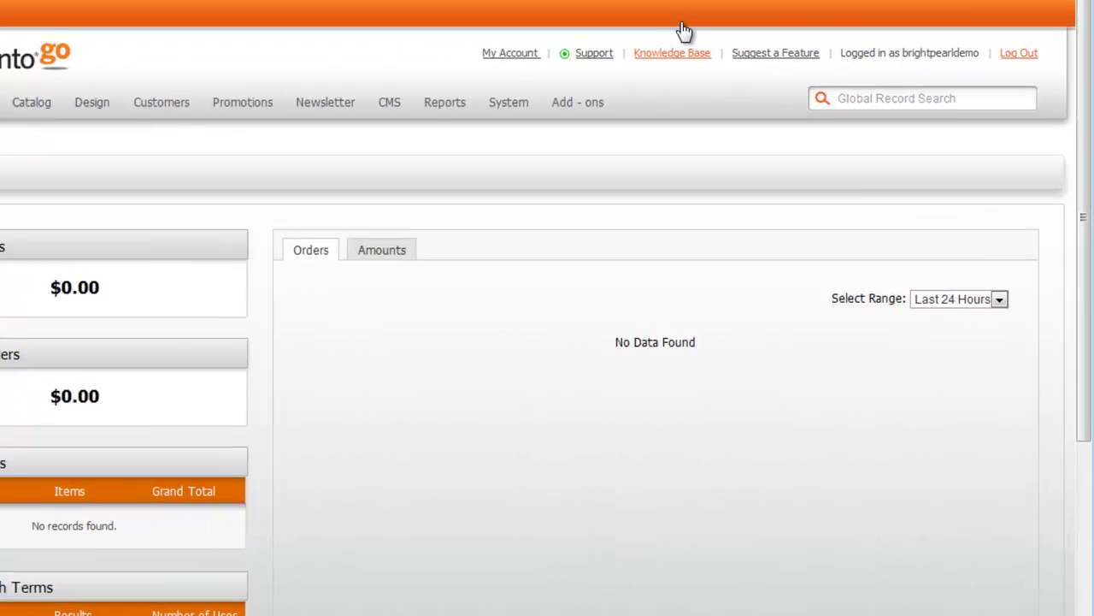
# - Start a new web services API role named 'Brightpearl API'
pyautogui.moveTo(588, 117)
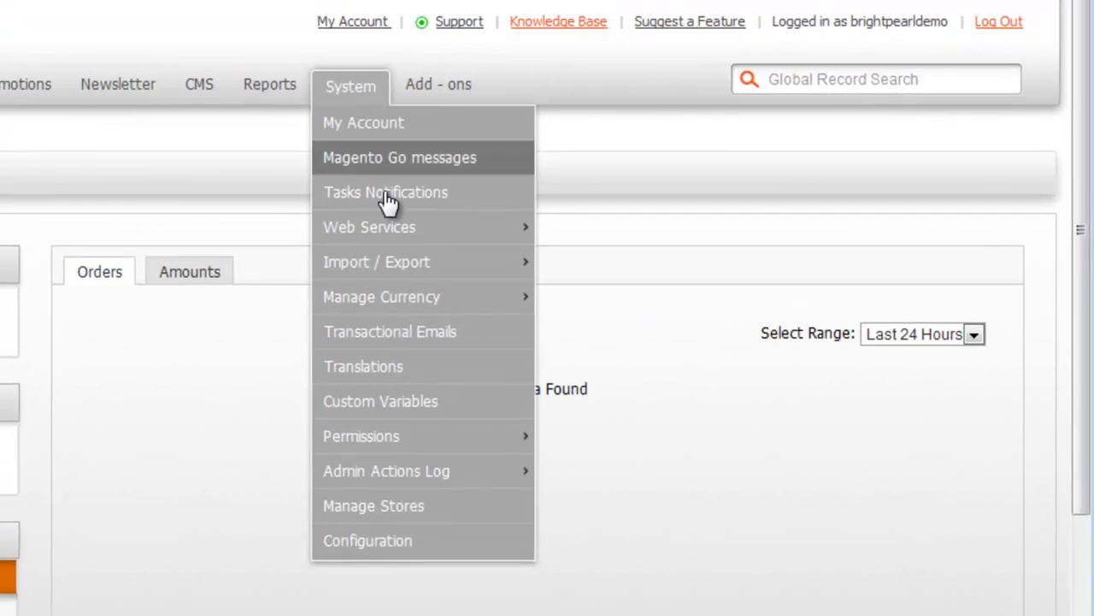
pyautogui.moveTo(405, 237)
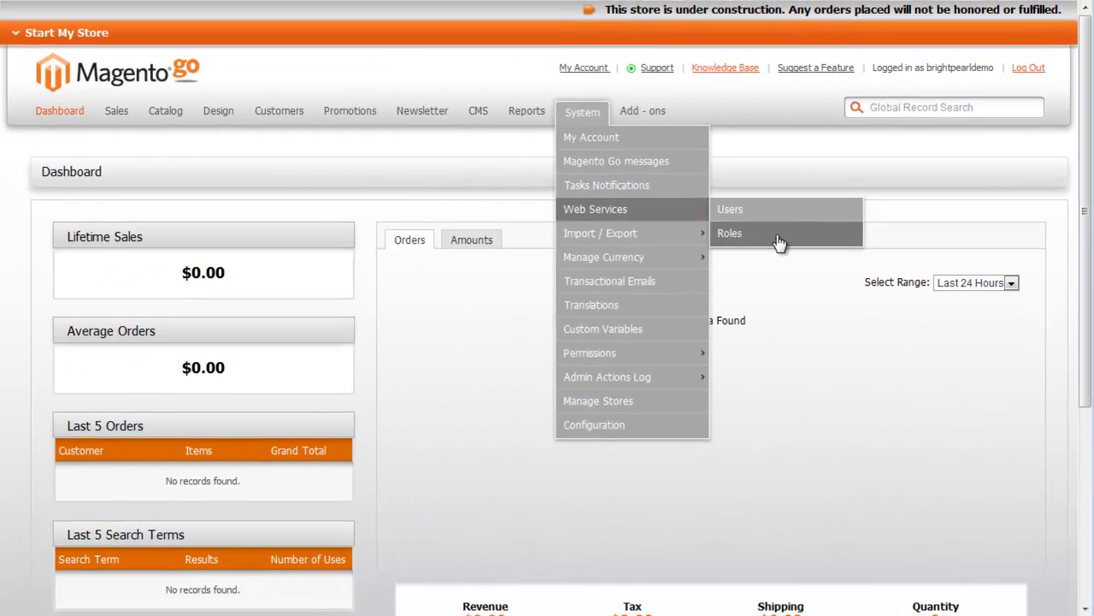
pyautogui.click(637, 274)
pyautogui.click(975, 179)
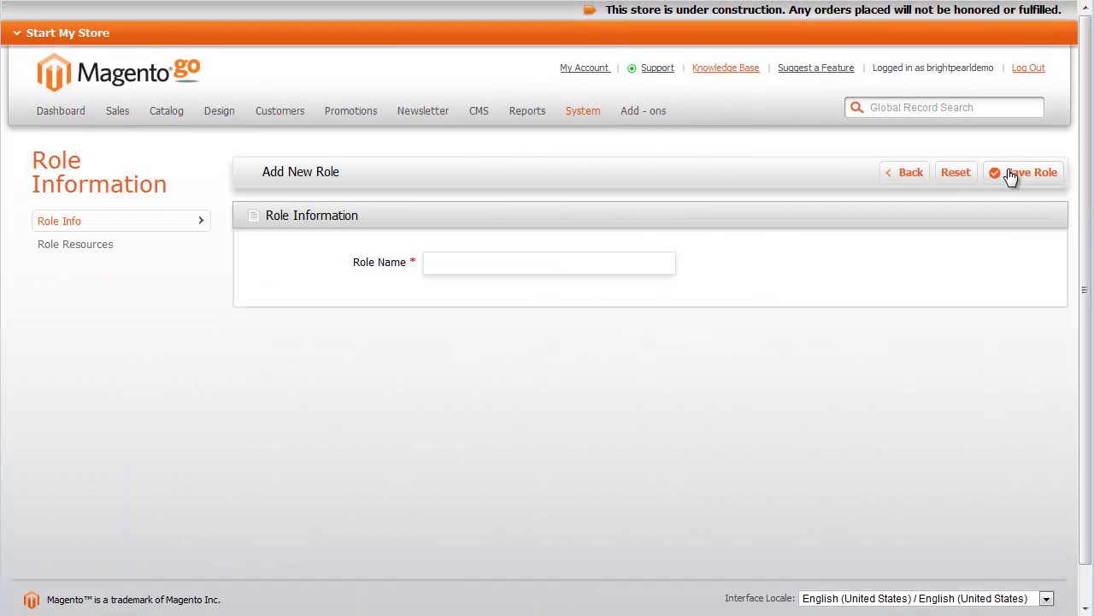
pyautogui.click(614, 263)
pyautogui.write('Brightpearl API')
# - Grant the role Catalog, Sales, Customers, Catalog Inventory and Directory resources, then save it
pyautogui.click(101, 254)
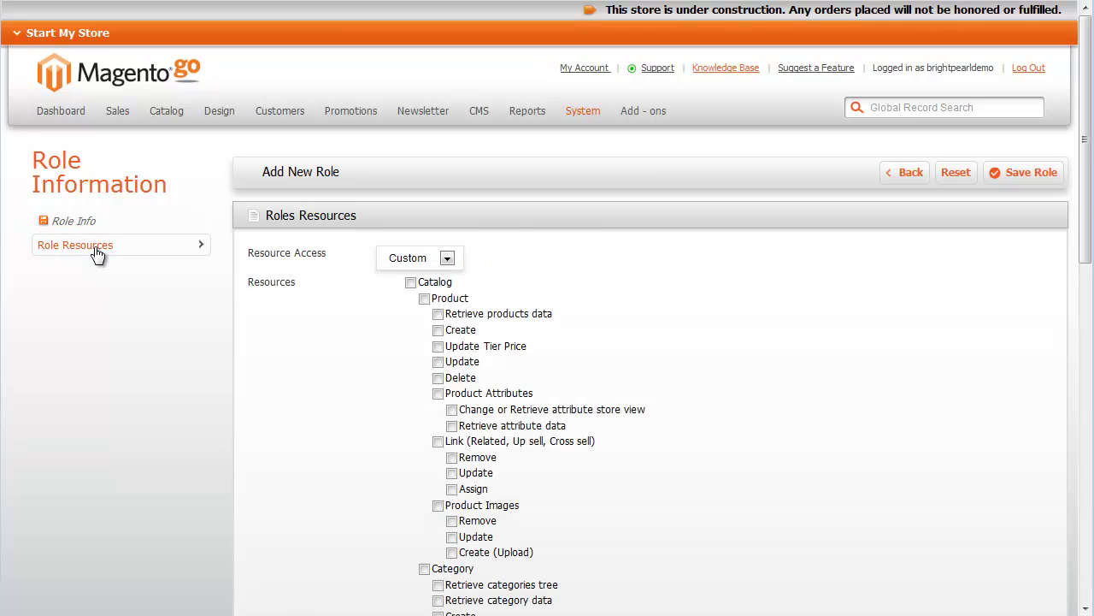
pyautogui.click(410, 282)
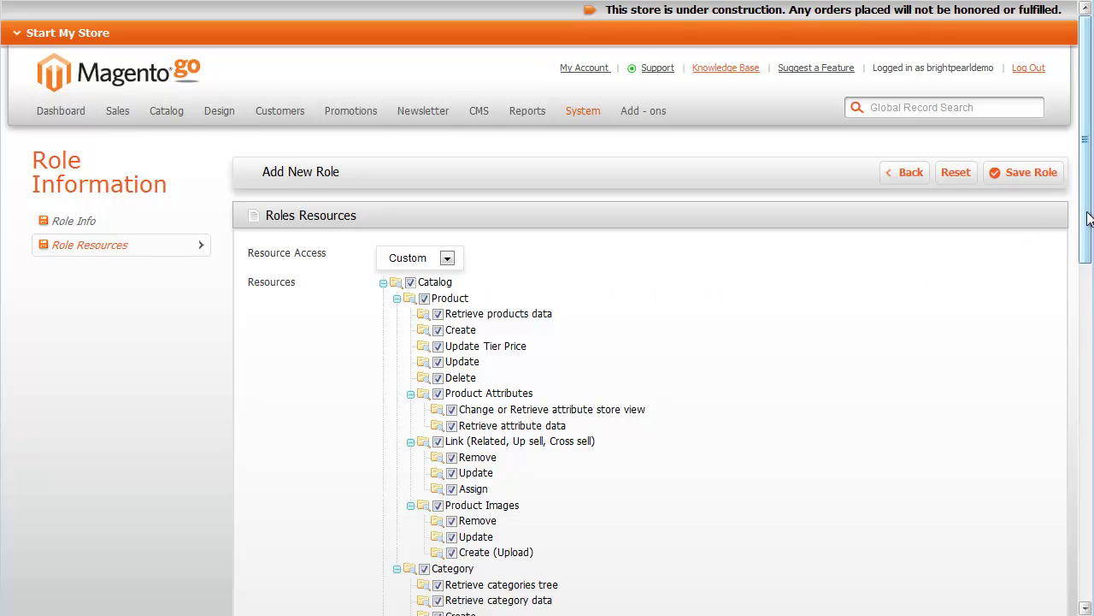
pyautogui.moveTo(1087, 261); pyautogui.dragTo(1091, 493)
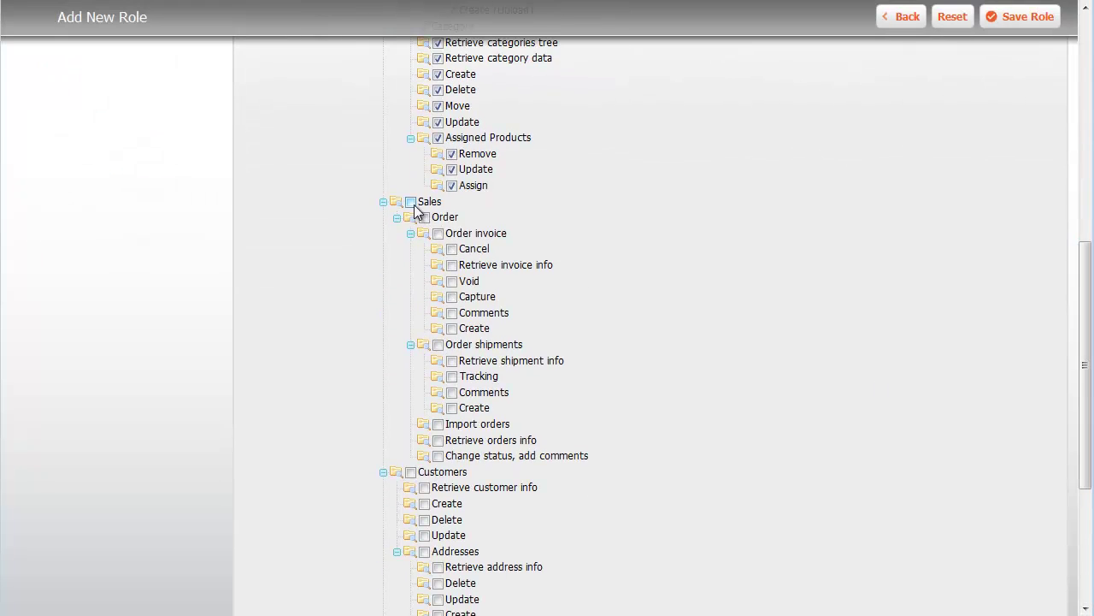
pyautogui.click(410, 202)
pyautogui.click(412, 473)
pyautogui.scroll(-3, 394, 496)
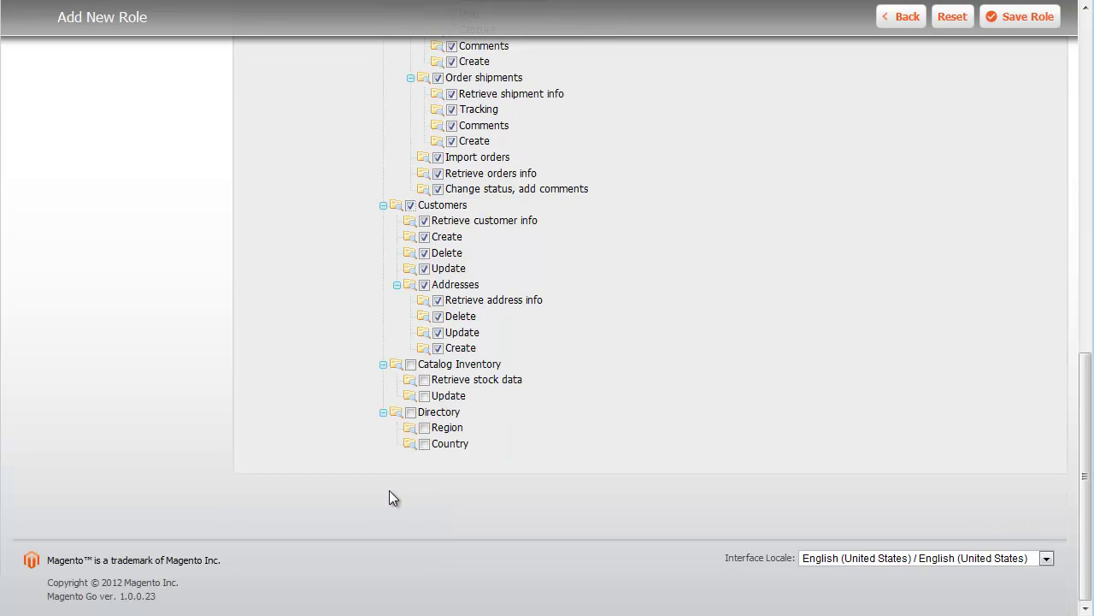
pyautogui.click(411, 364)
pyautogui.click(410, 412)
pyautogui.moveTo(1082, 452); pyautogui.dragTo(1082, 95)
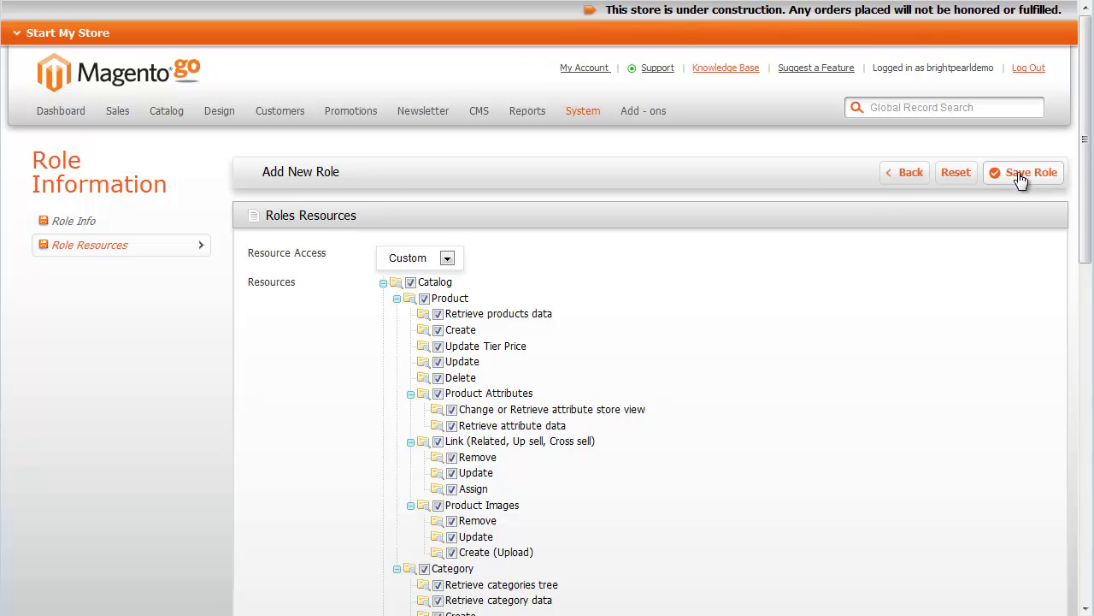
pyautogui.click(1020, 175)
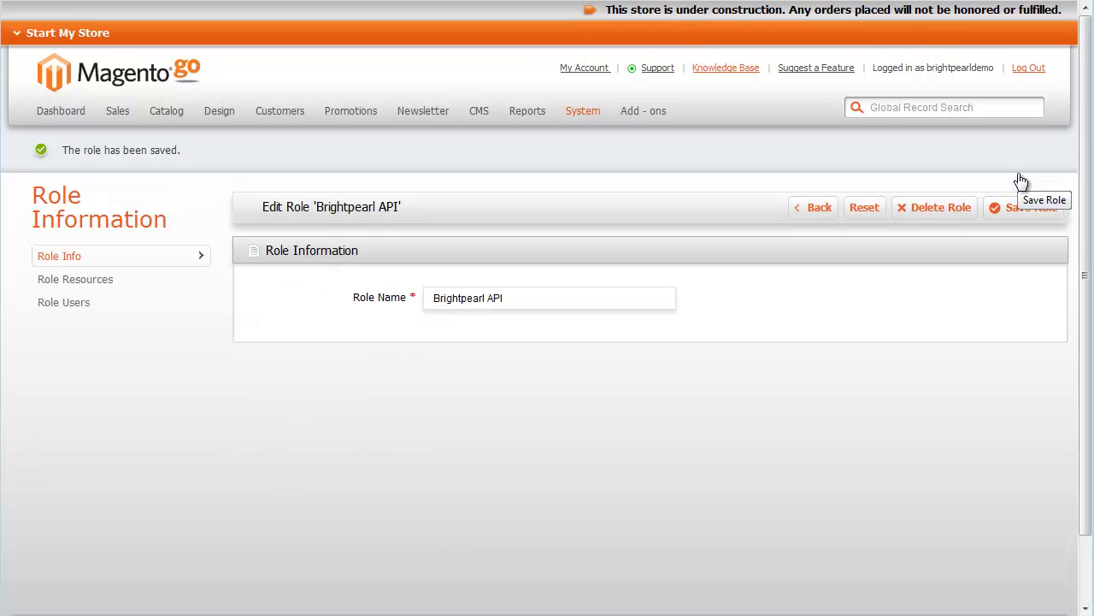
# - Create a new admin user 'API User', filling in the user name, email and API key
pyautogui.moveTo(589, 117)
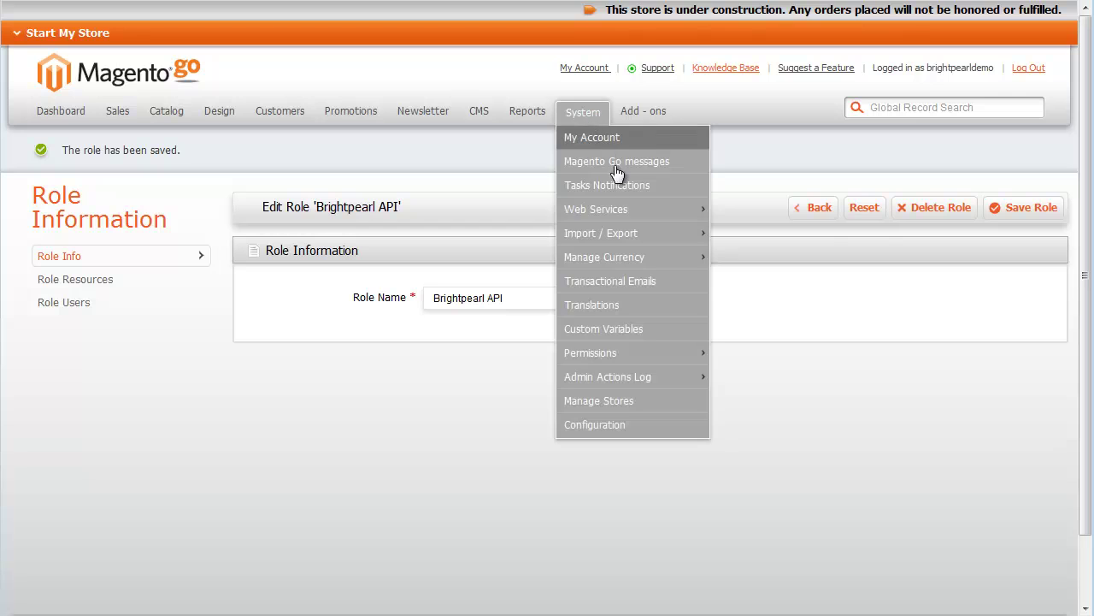
pyautogui.moveTo(626, 210)
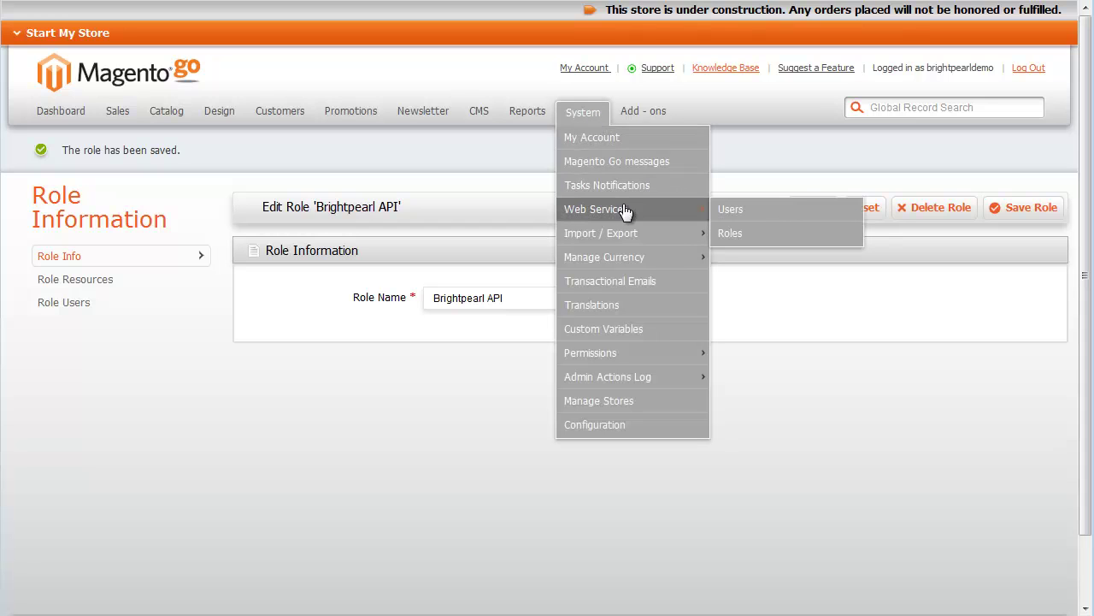
pyautogui.click(768, 219)
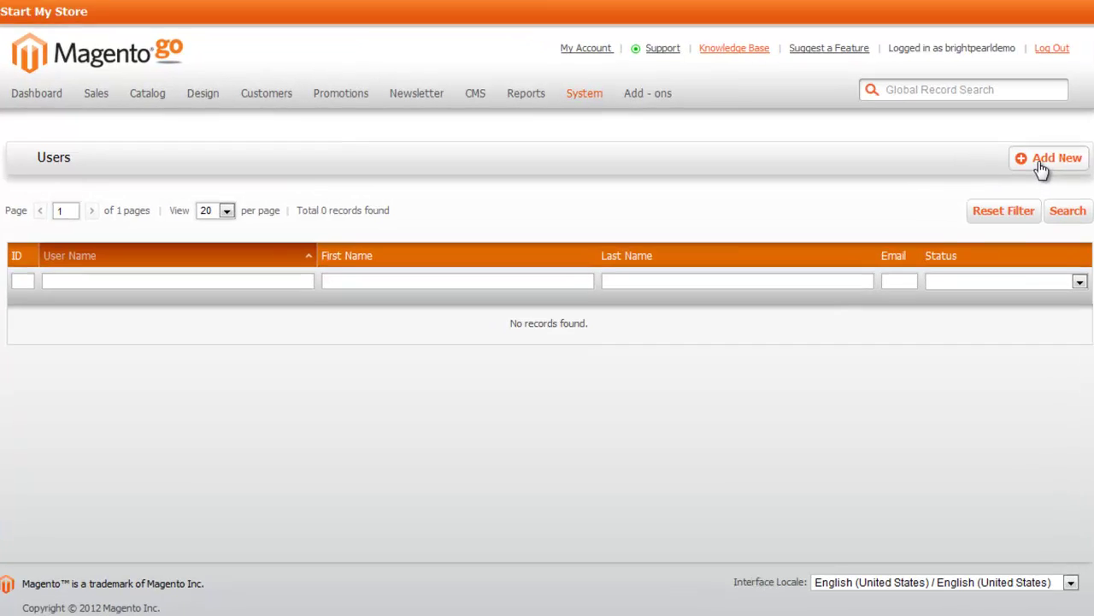
pyautogui.click(1020, 175)
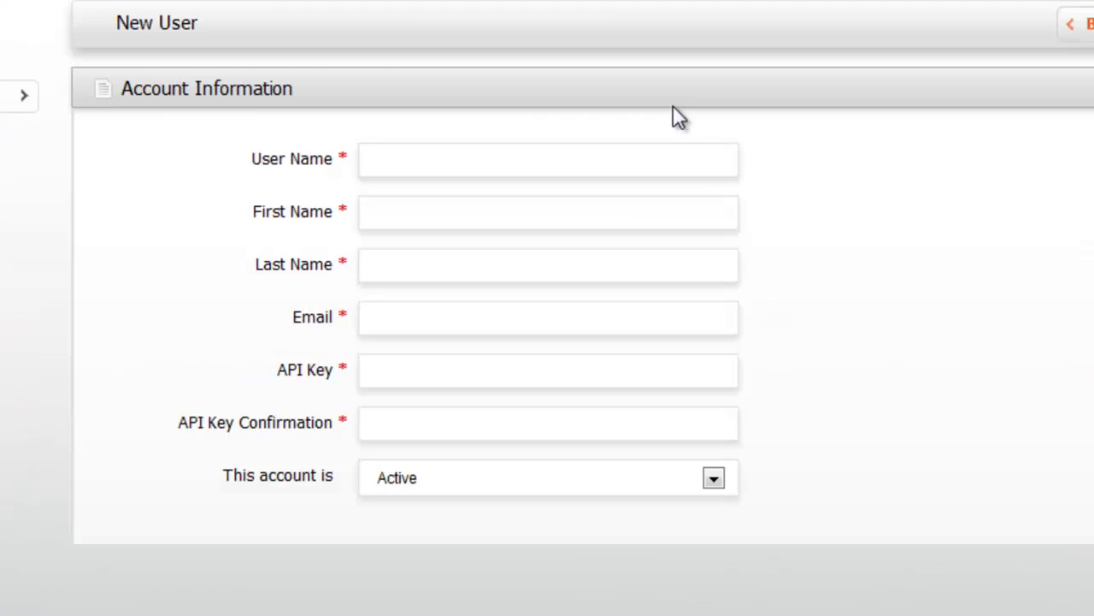
pyautogui.click(652, 134)
pyautogui.write('brightpearl')
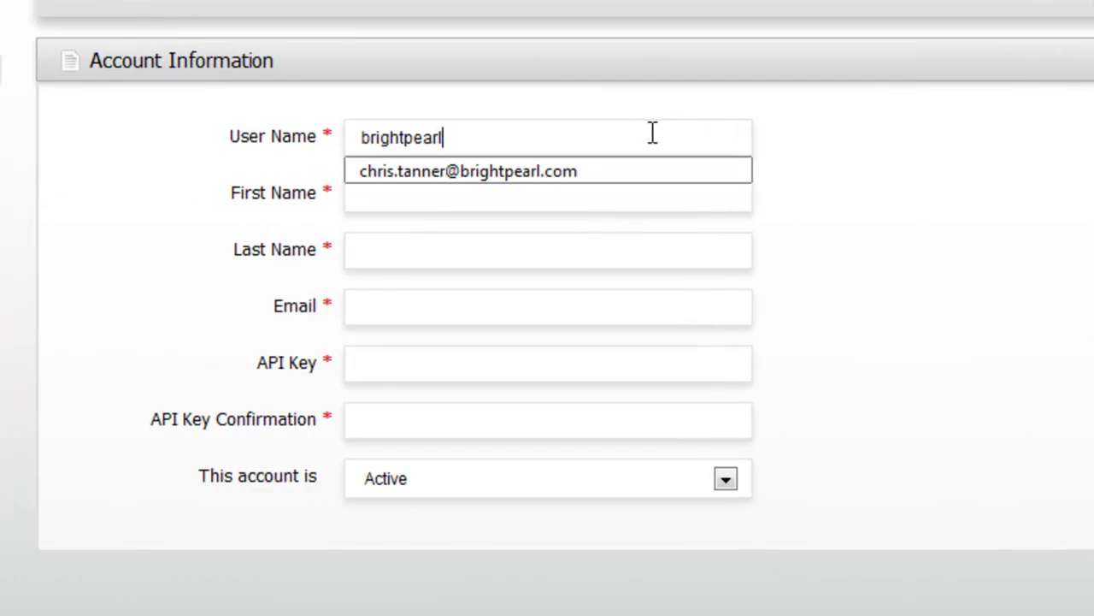
pyautogui.press('Tab')
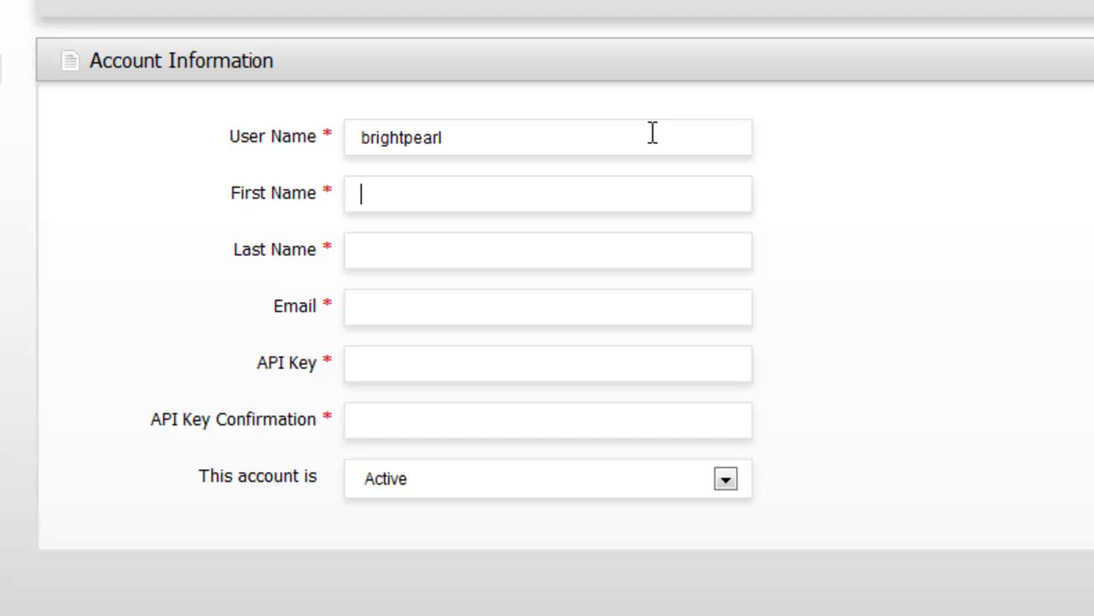
pyautogui.write('API')
pyautogui.press('Tab')
pyautogui.write('User')
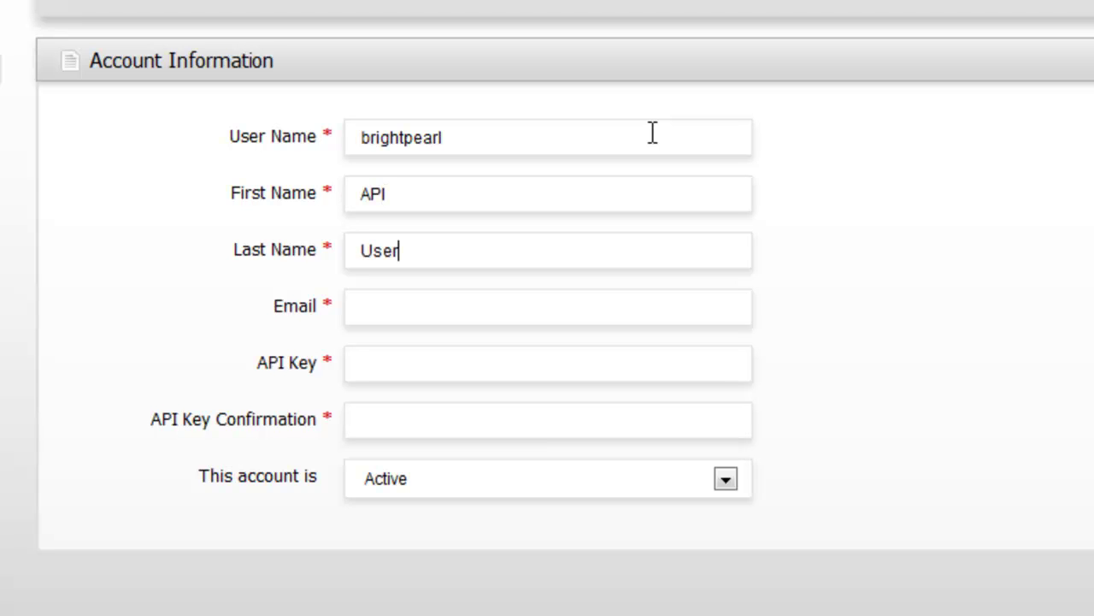
pyautogui.press('Tab')
pyautogui.write('test@email.com')
pyautogui.press('Tab')
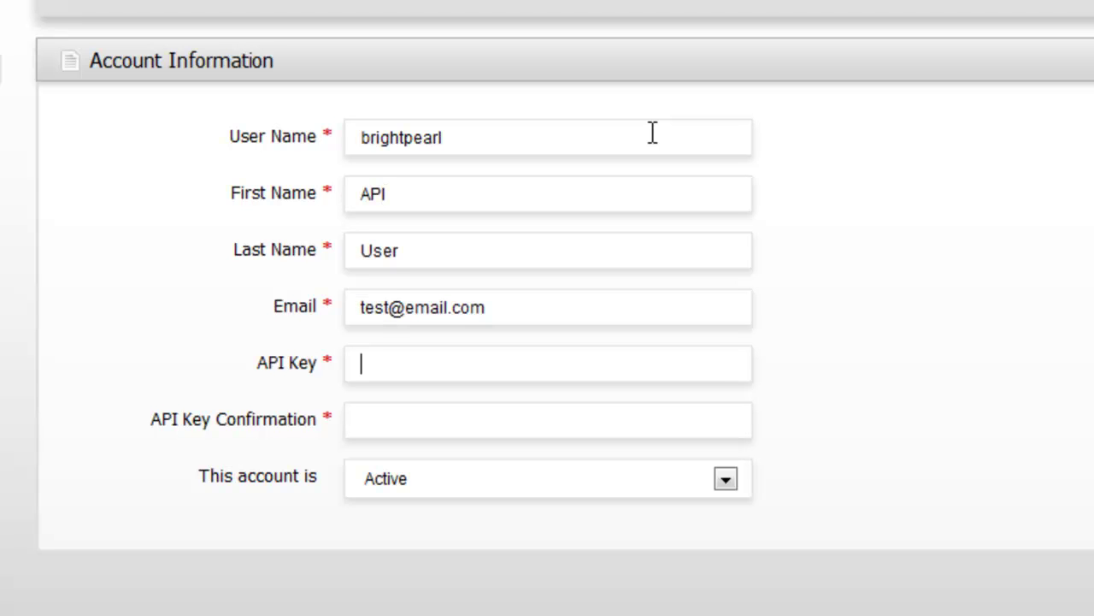
pyautogui.write('123456789')
pyautogui.press('Tab')
pyautogui.write('123456789')
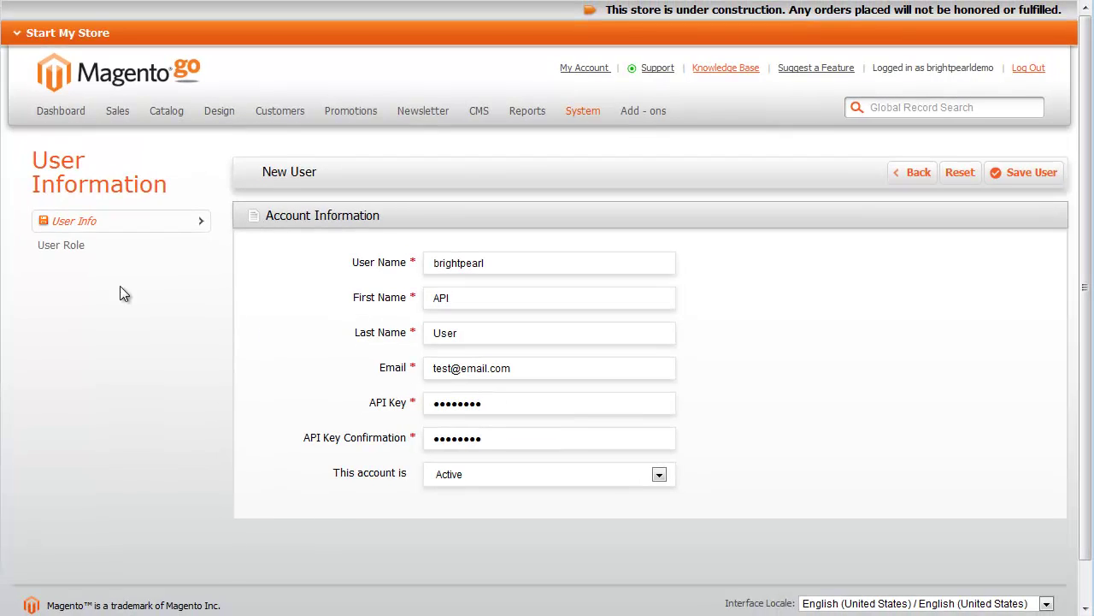
# - Assign the Brightpearl API role to the user and save it
pyautogui.click(80, 254)
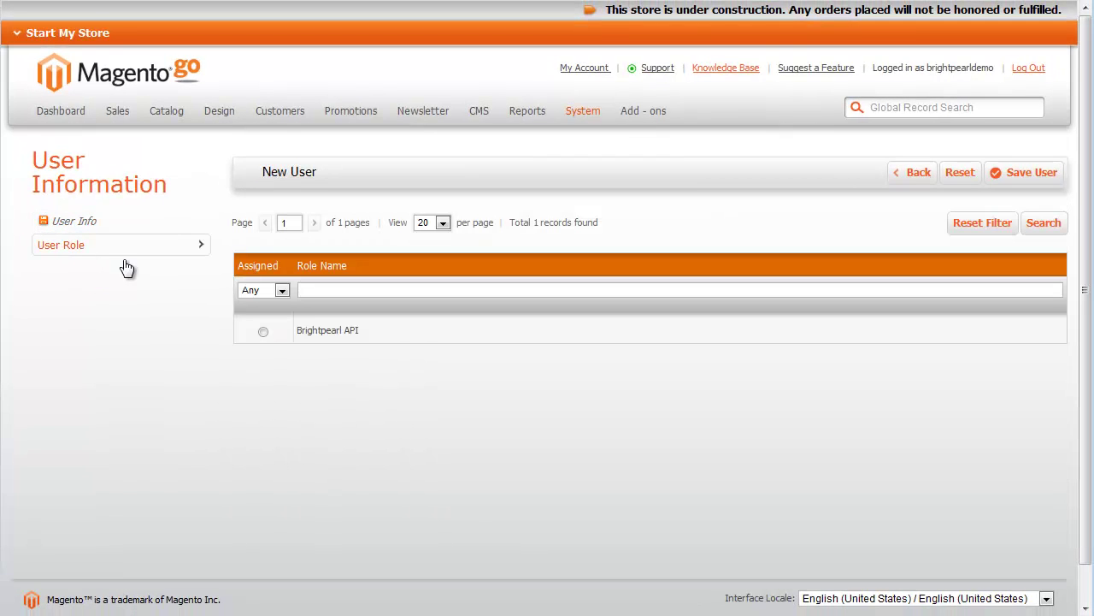
pyautogui.click(264, 333)
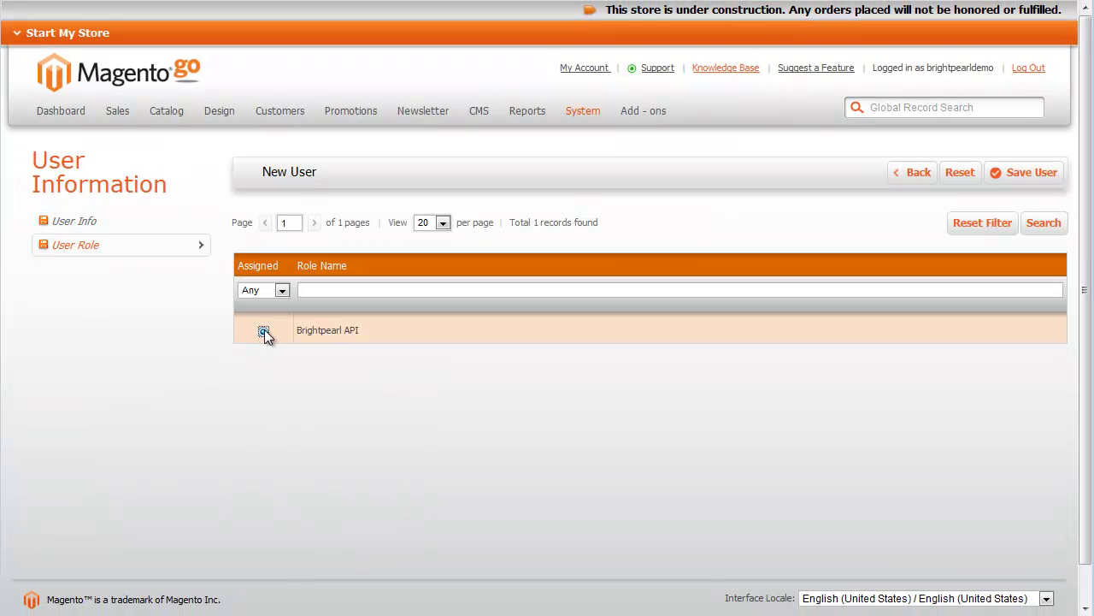
pyautogui.click(1009, 174)
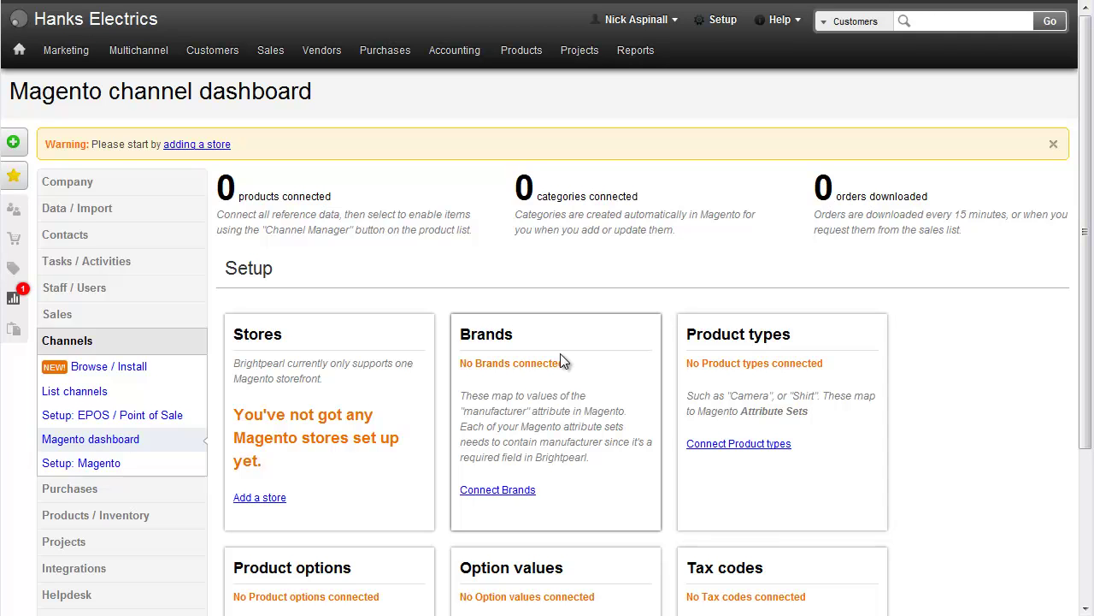
# - Expand the Sales section in the left setup sidebar
pyautogui.click(82, 319)
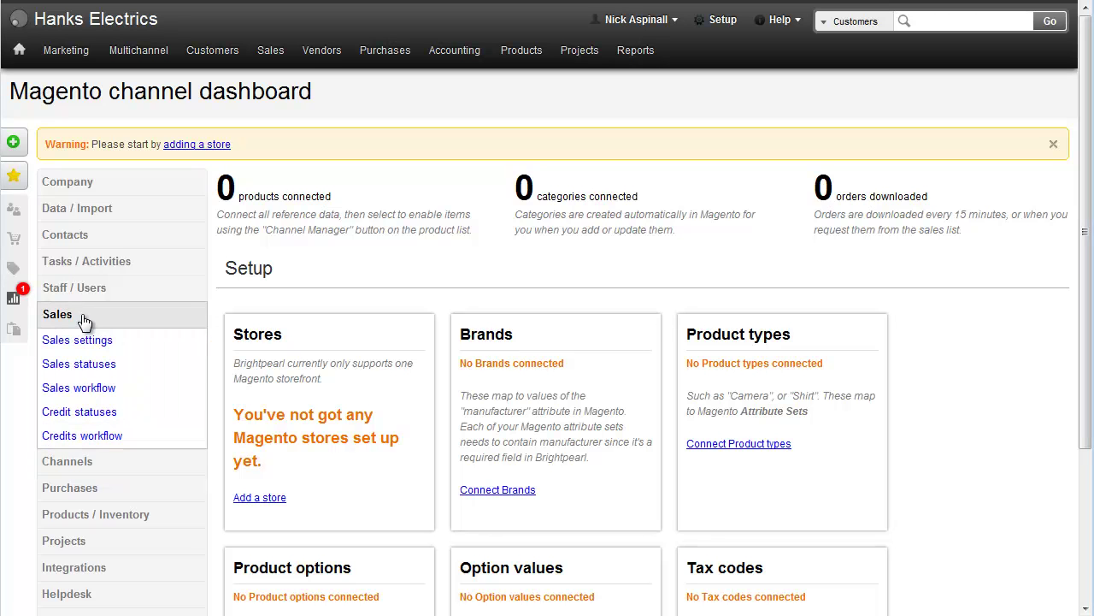
# - Add a 'New Magento orders' sales order status coloured magenta #BE4CCD
pyautogui.click(84, 366)
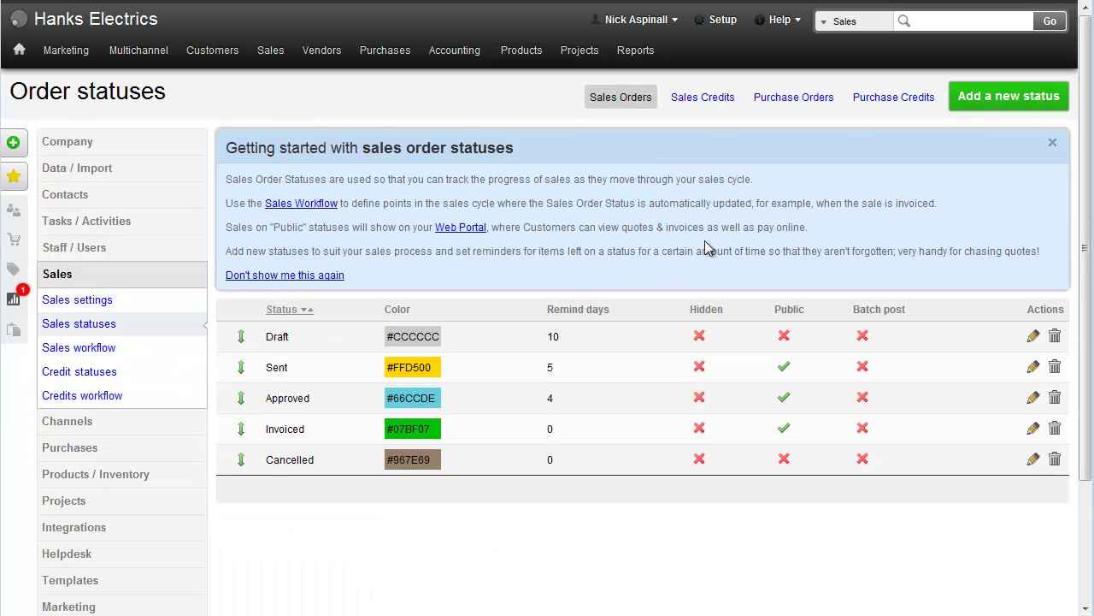
pyautogui.click(1014, 101)
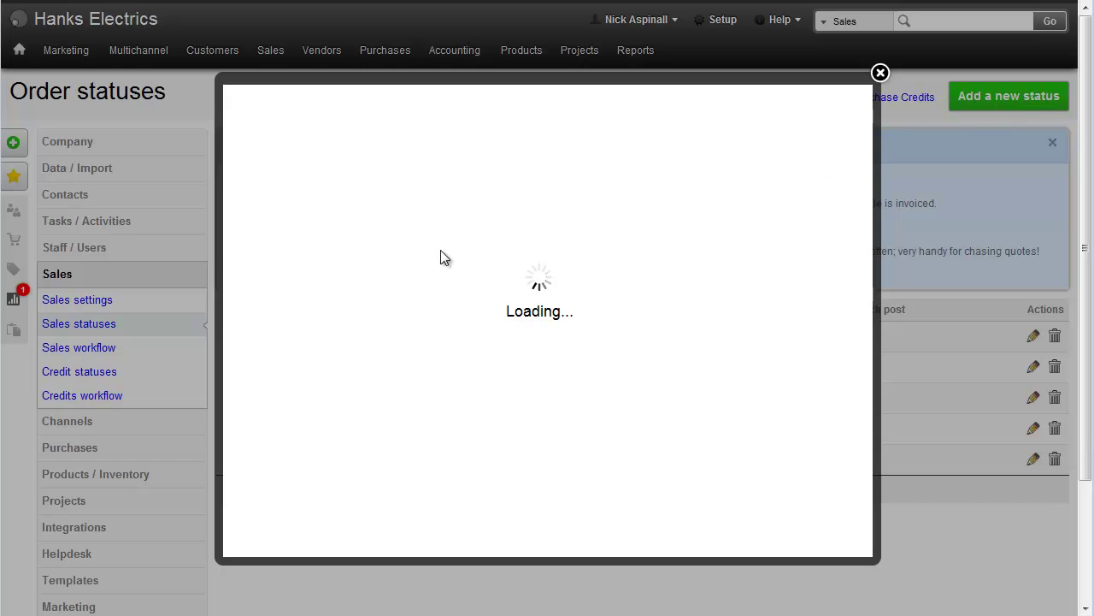
pyautogui.write('New ')
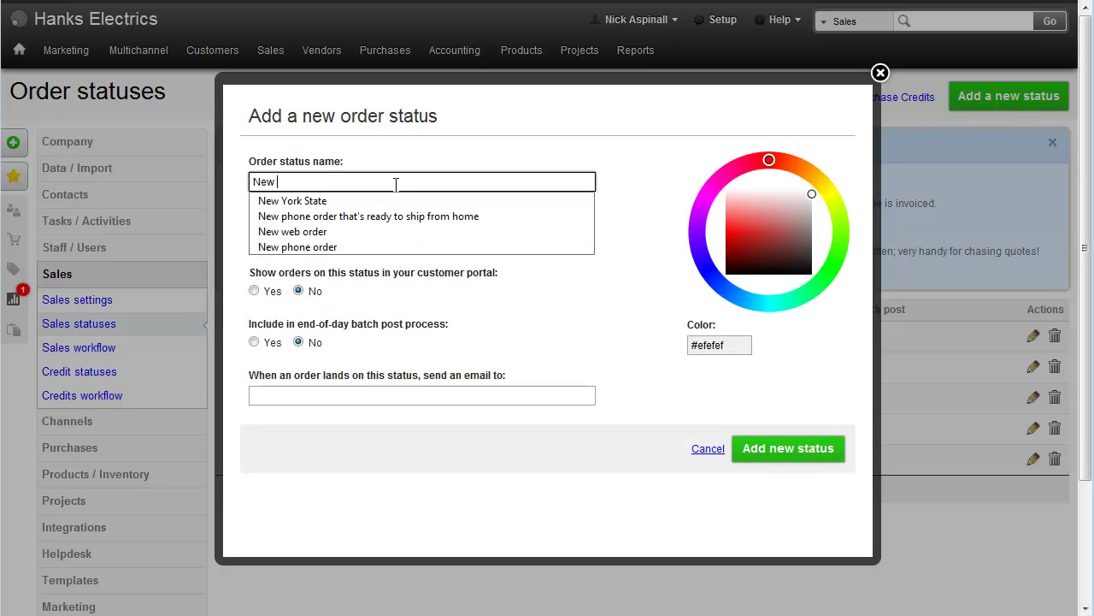
pyautogui.write('Magento orders')
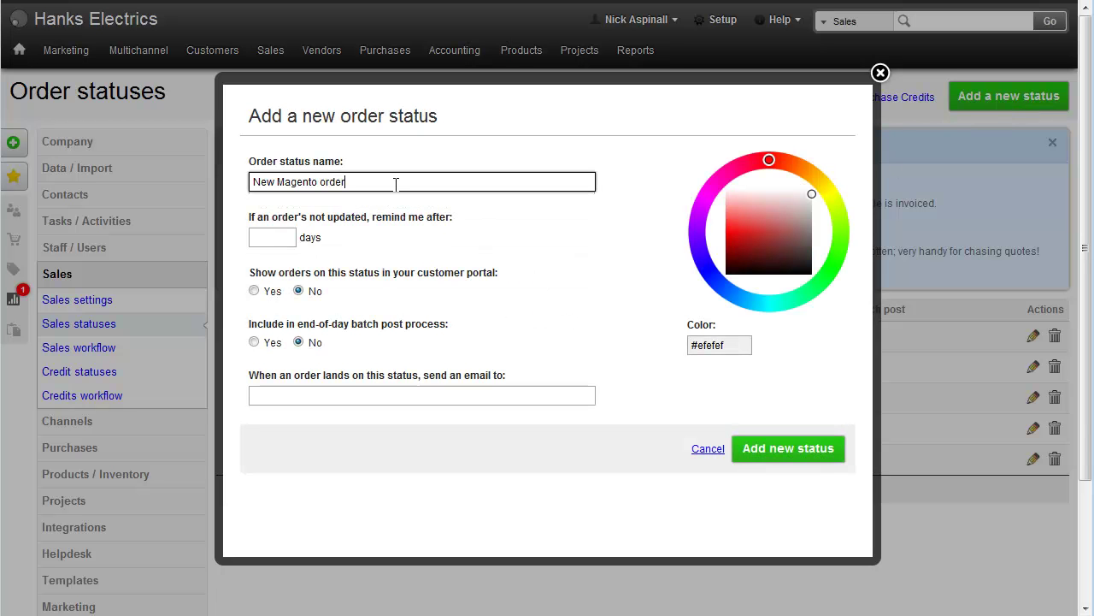
pyautogui.click(707, 187)
pyautogui.moveTo(706, 187)
pyautogui.mouseDown()
pyautogui.moveTo(703, 202)
pyautogui.moveTo(763, 227)
pyautogui.mouseUp()
pyautogui.click(804, 461)
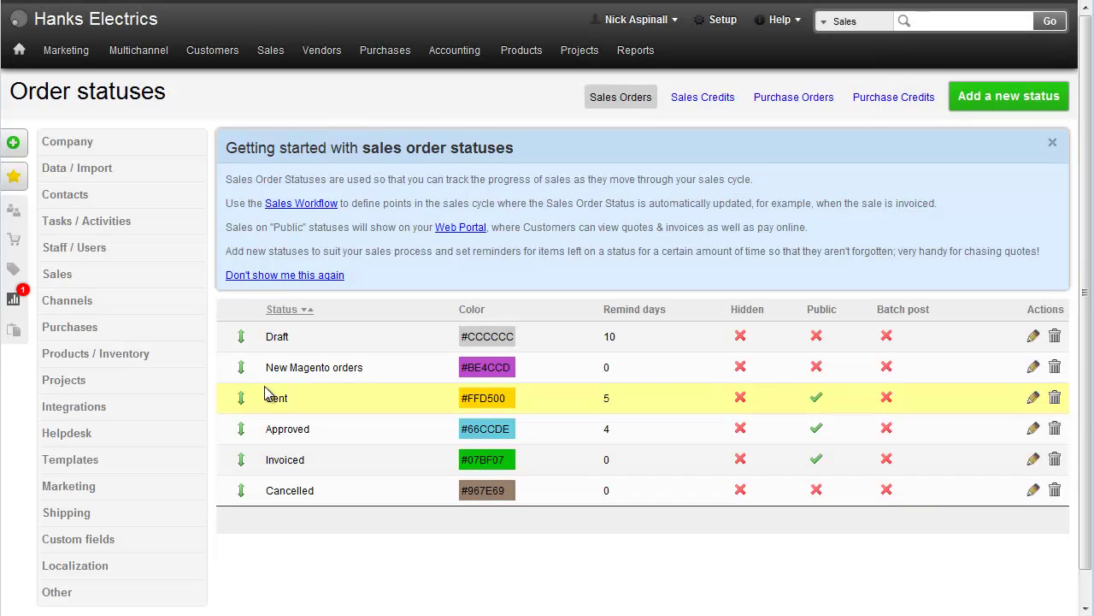
pyautogui.click(57, 310)
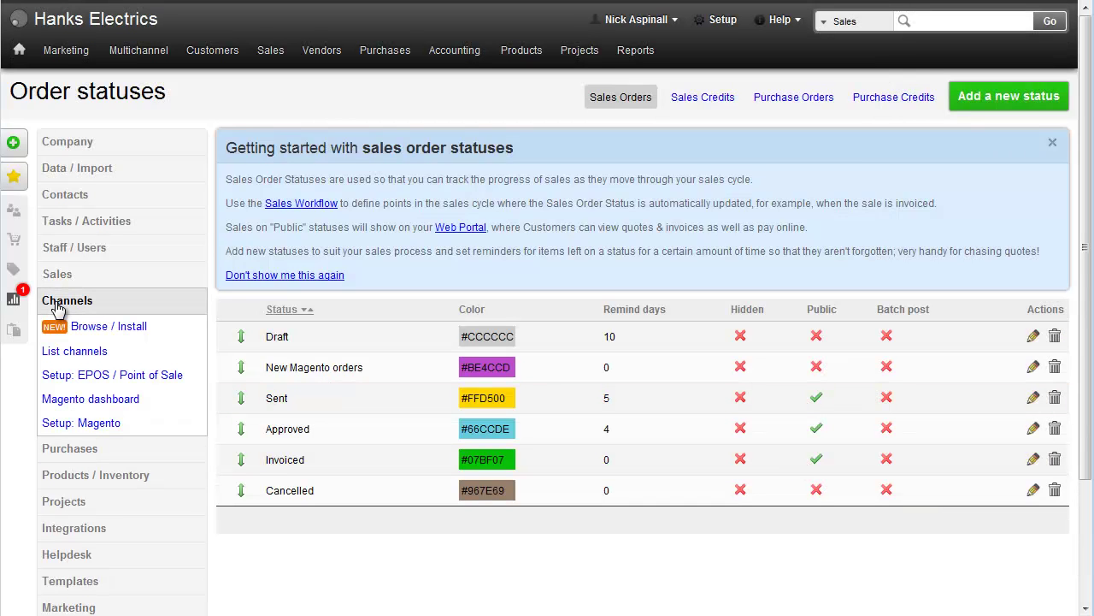
pyautogui.click(70, 429)
pyautogui.click(969, 104)
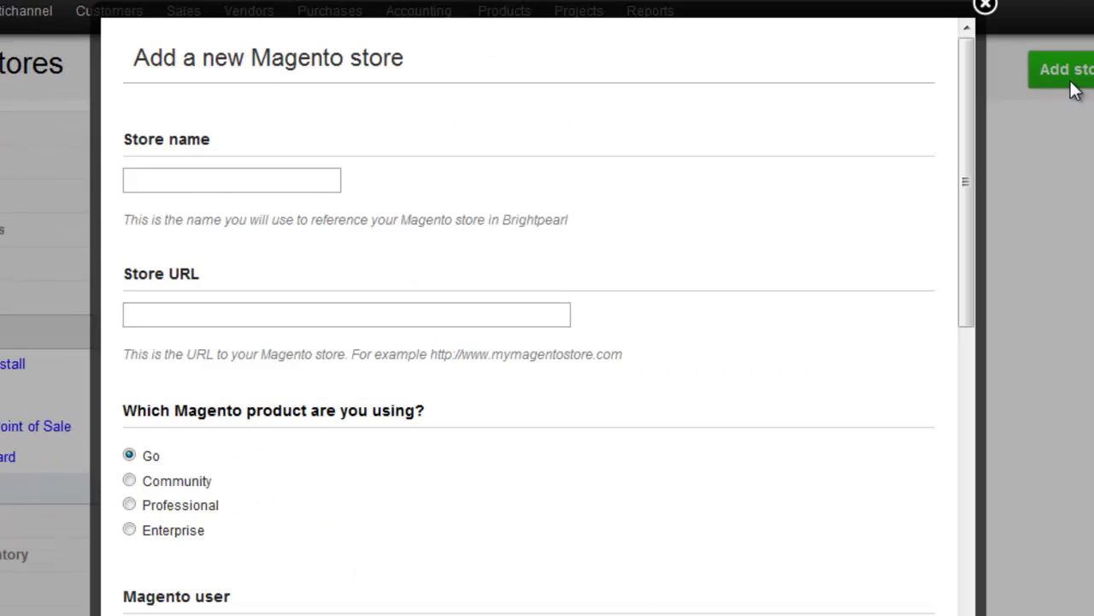
pyautogui.click(208, 177)
pyautogui.write('M')
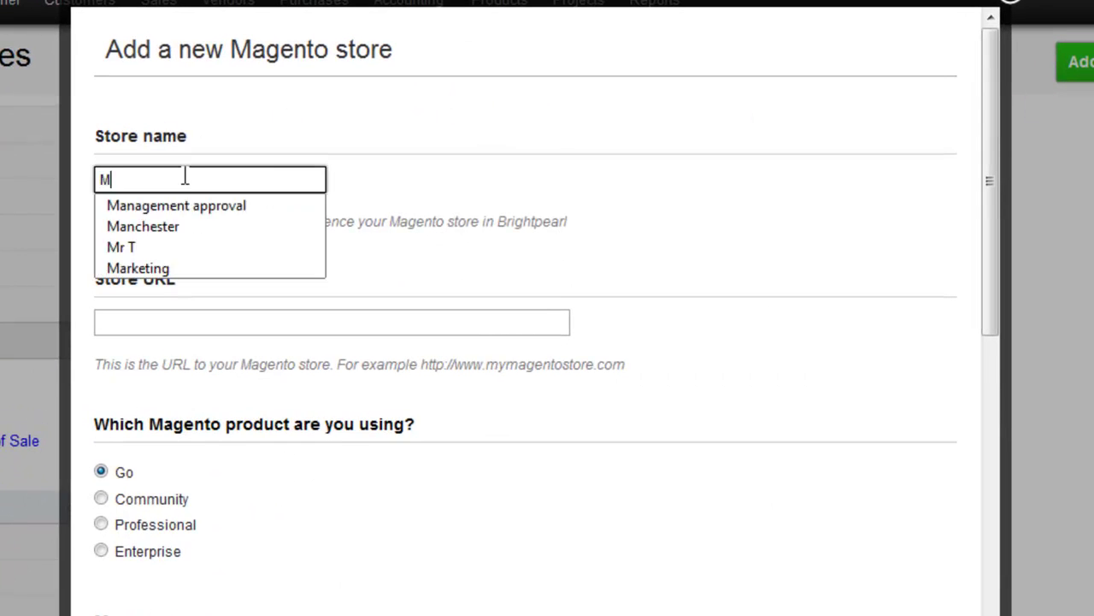
pyautogui.write('agento Go site')
pyautogui.click(346, 313)
pyautogui.write('https://brightpearldemo.gostorego.com')
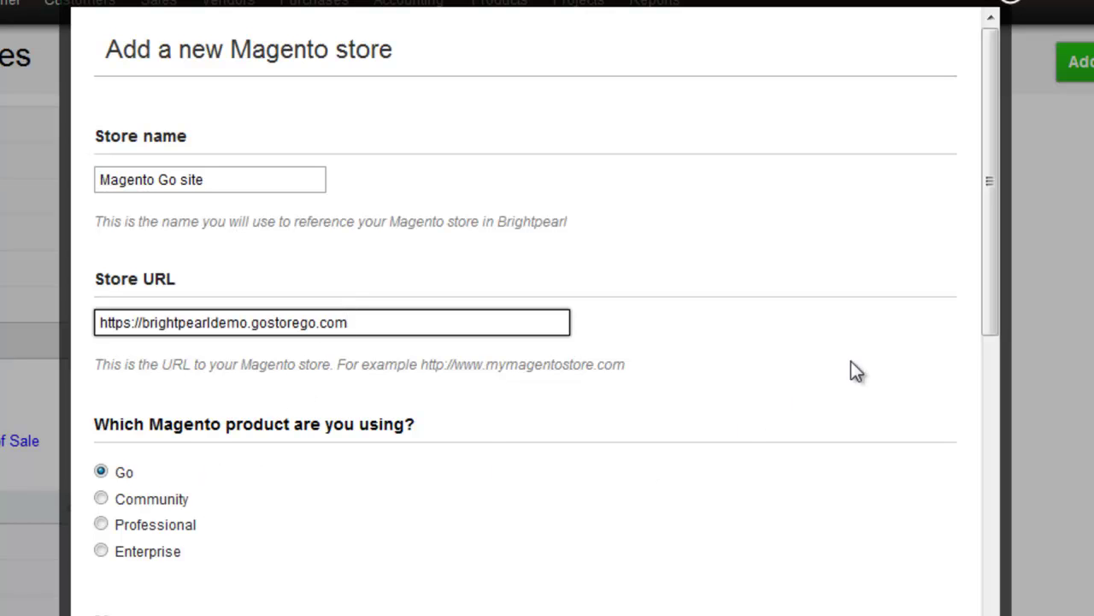
pyautogui.moveTo(982, 268); pyautogui.dragTo(1012, 431)
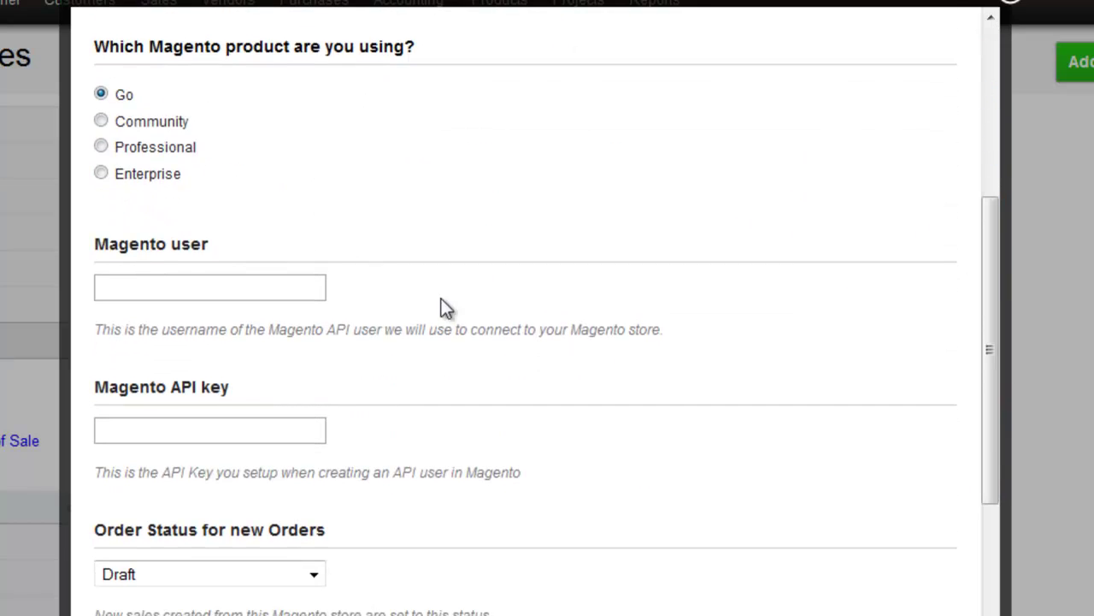
# - Enter the Magento API user name and API key for the store
pyautogui.click(304, 286)
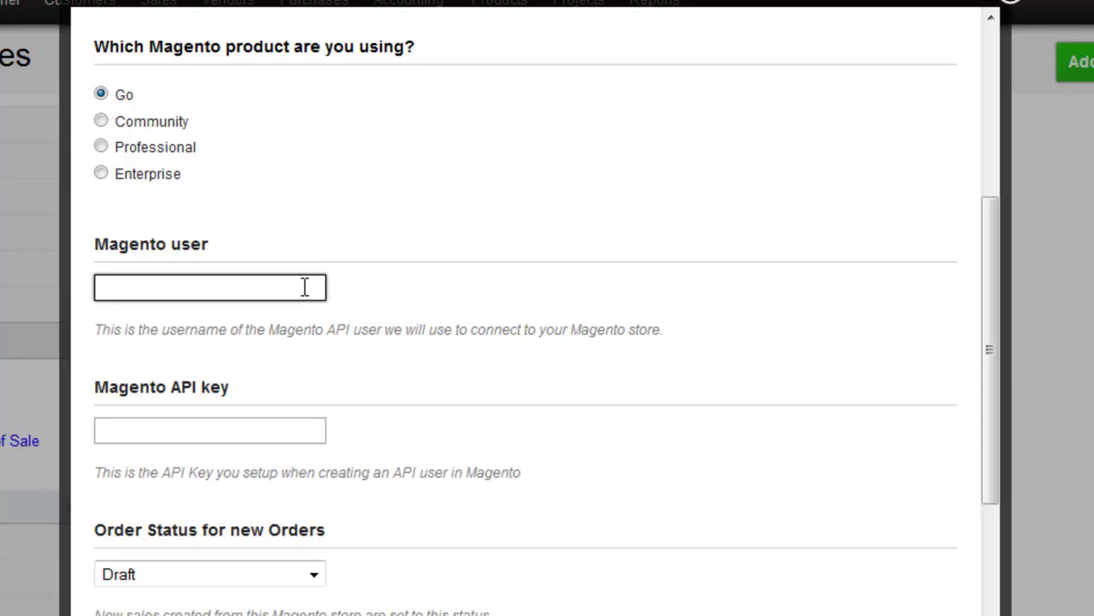
pyautogui.write('brightpearl')
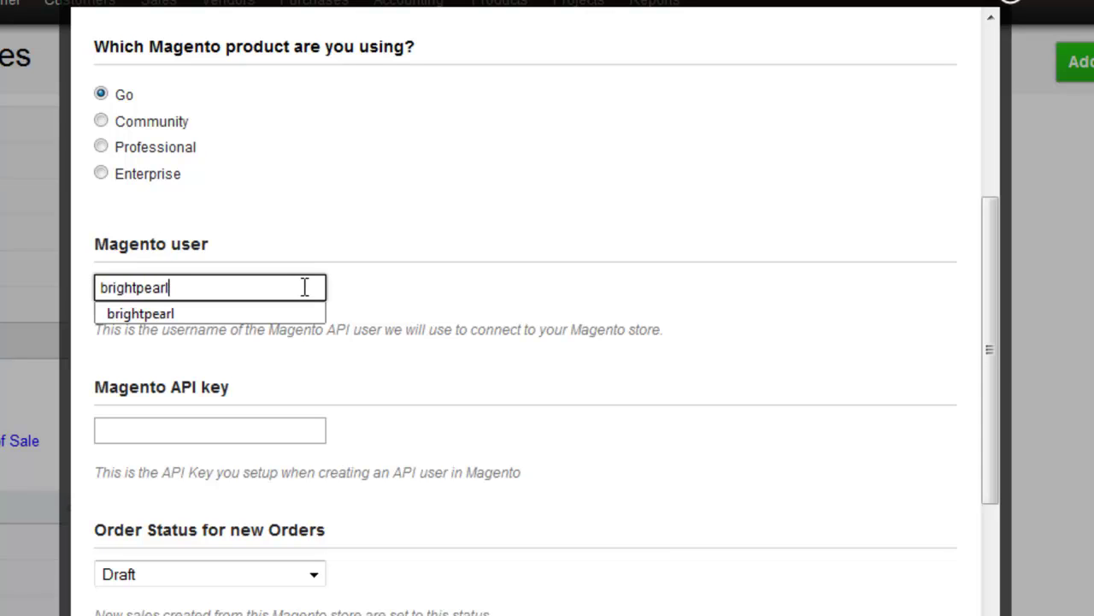
pyautogui.press('Tab')
pyautogui.write('password')
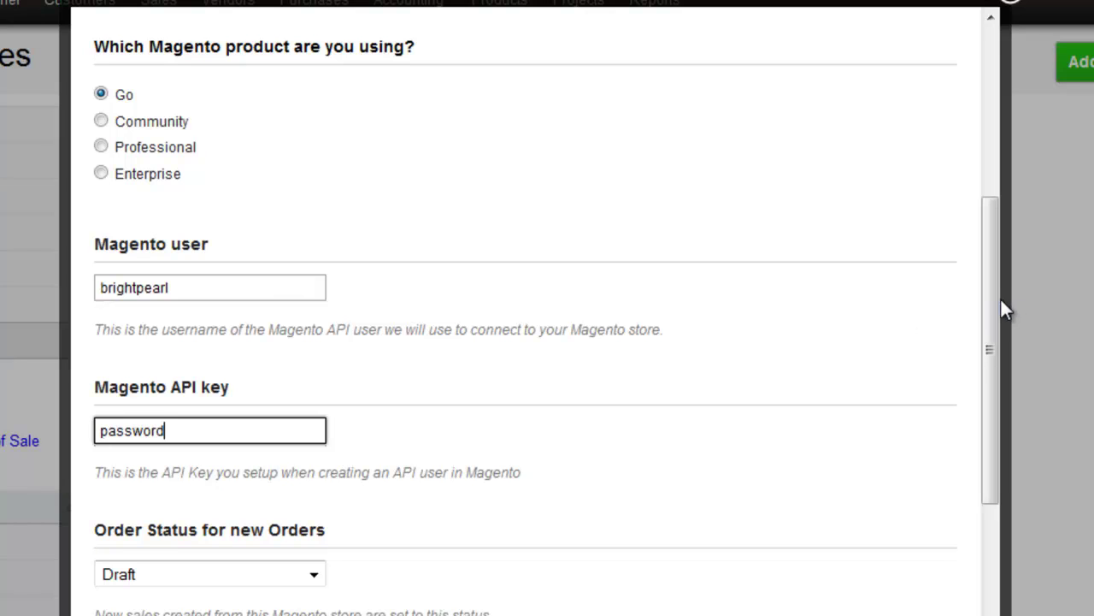
pyautogui.moveTo(999, 304); pyautogui.dragTo(1002, 445)
# - Give new orders the 'New Magento orders' status and send payments to 1215 Credit card sales
pyautogui.click(297, 266)
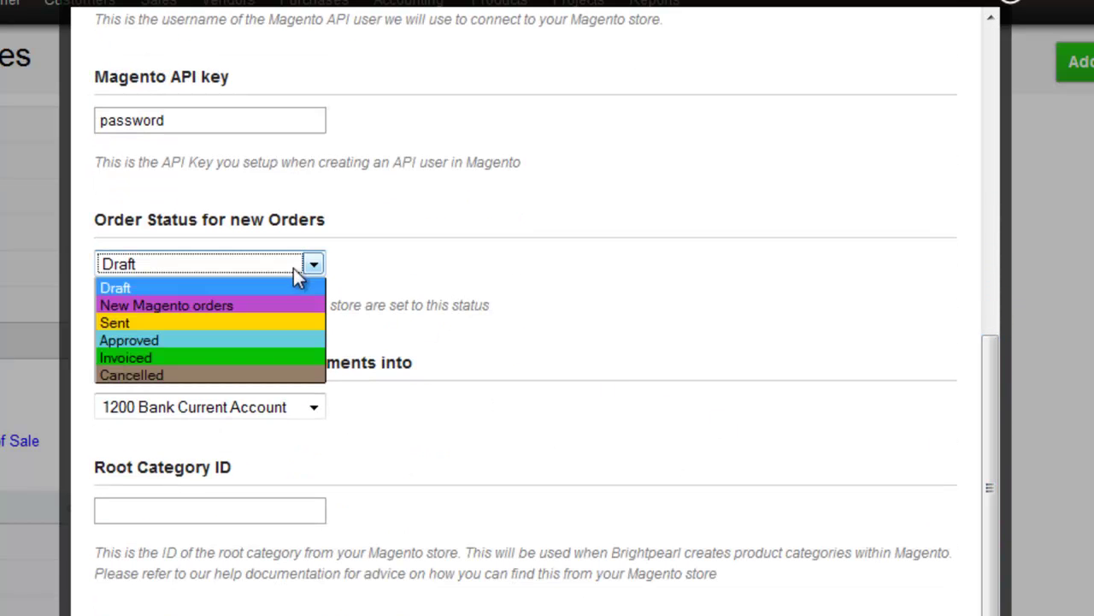
pyautogui.click(289, 308)
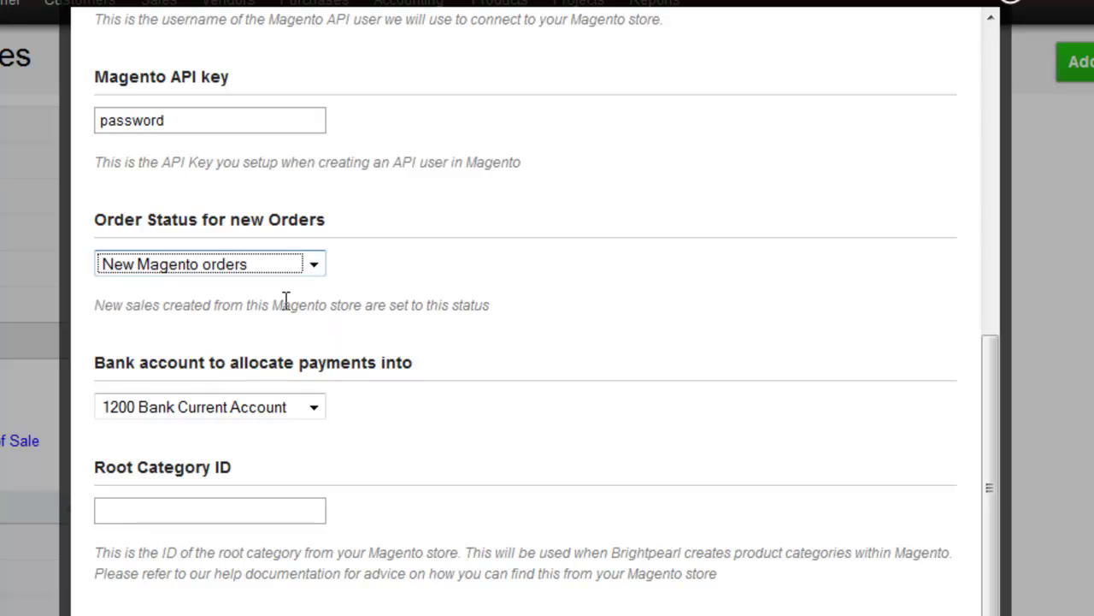
pyautogui.click(295, 408)
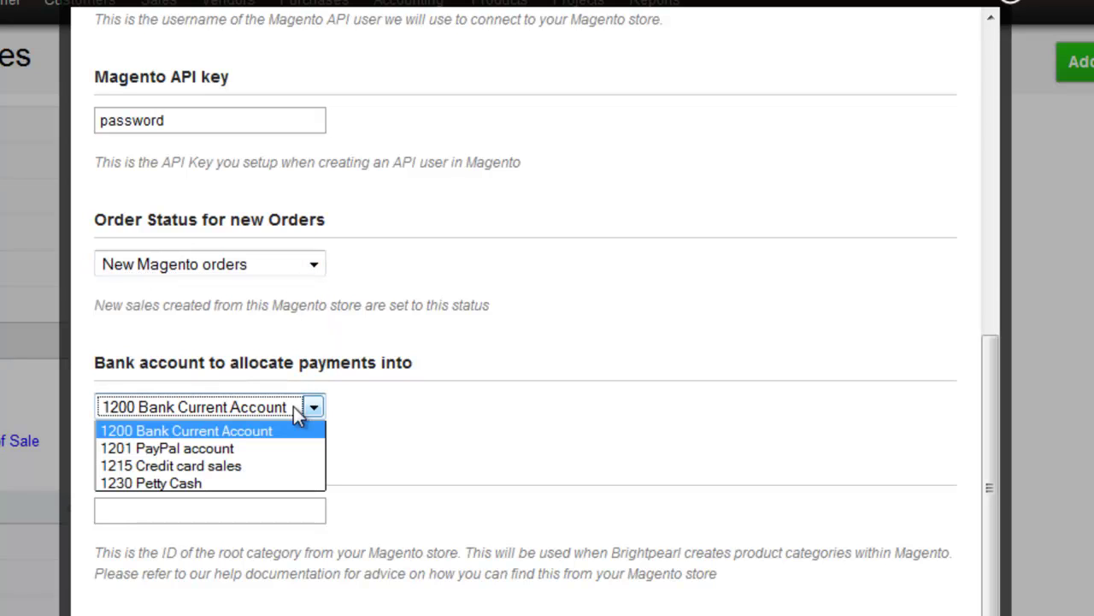
pyautogui.click(273, 468)
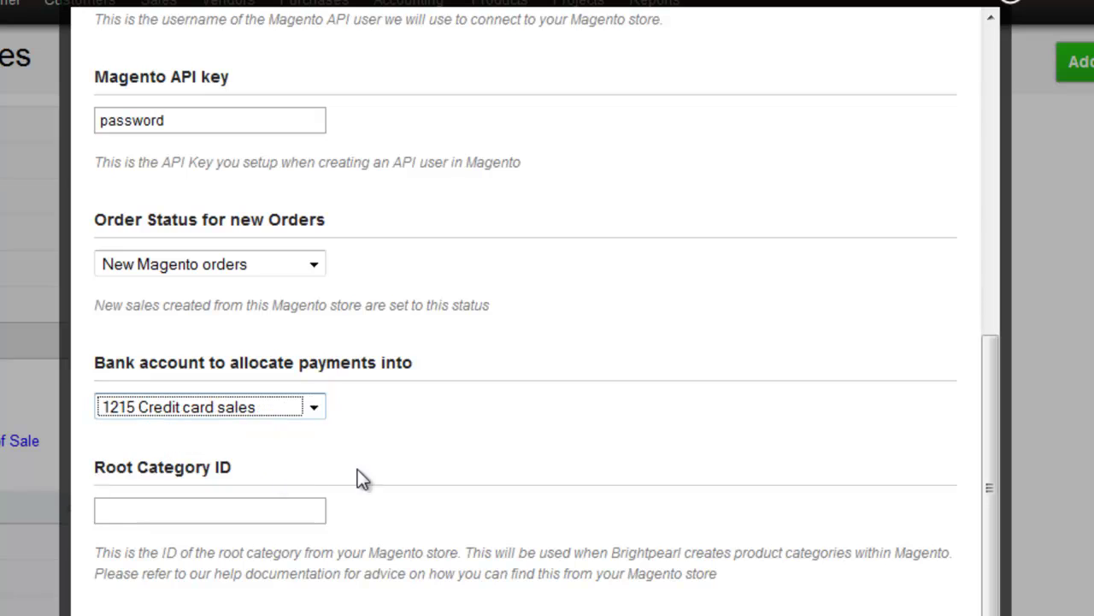
pyautogui.moveTo(997, 397); pyautogui.dragTo(992, 460)
pyautogui.click(305, 366)
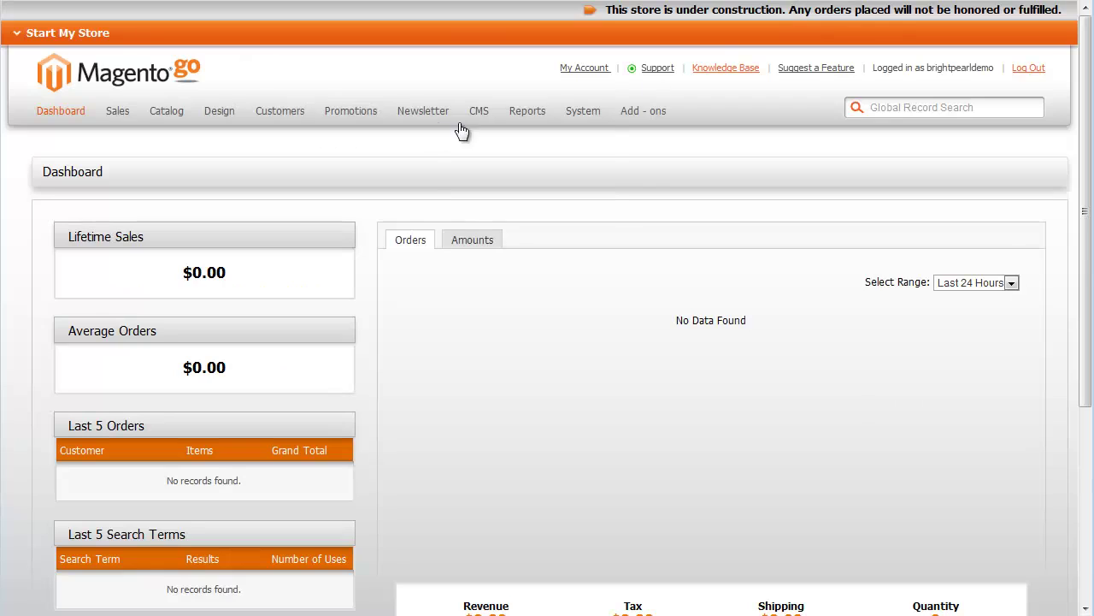
# - Look up the Default Category's ID (2) in Magento's Manage Categories
pyautogui.moveTo(176, 115)
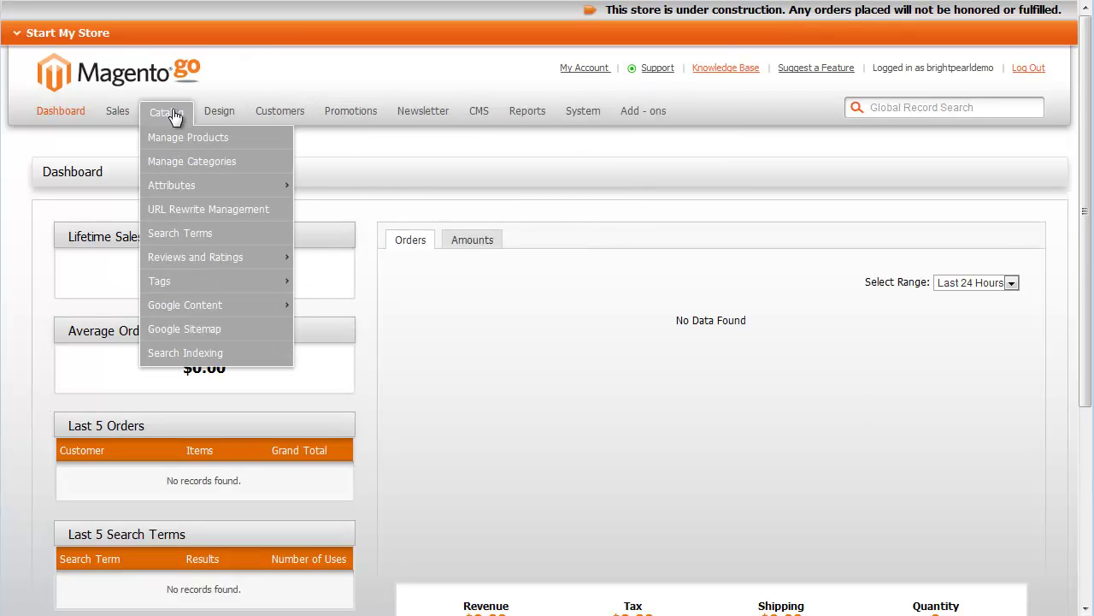
pyautogui.click(182, 162)
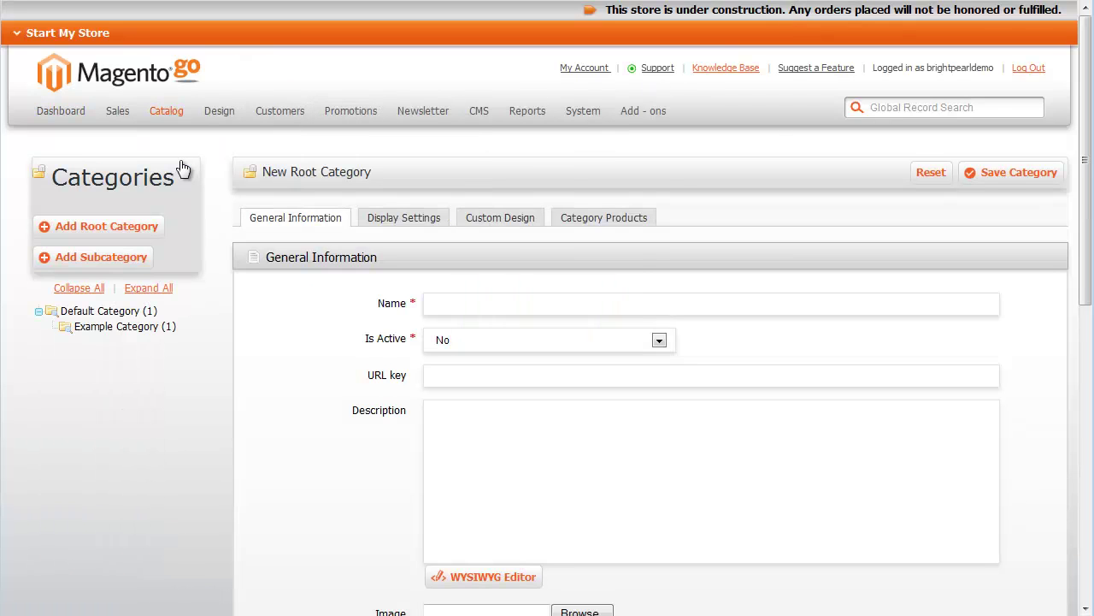
pyautogui.click(82, 311)
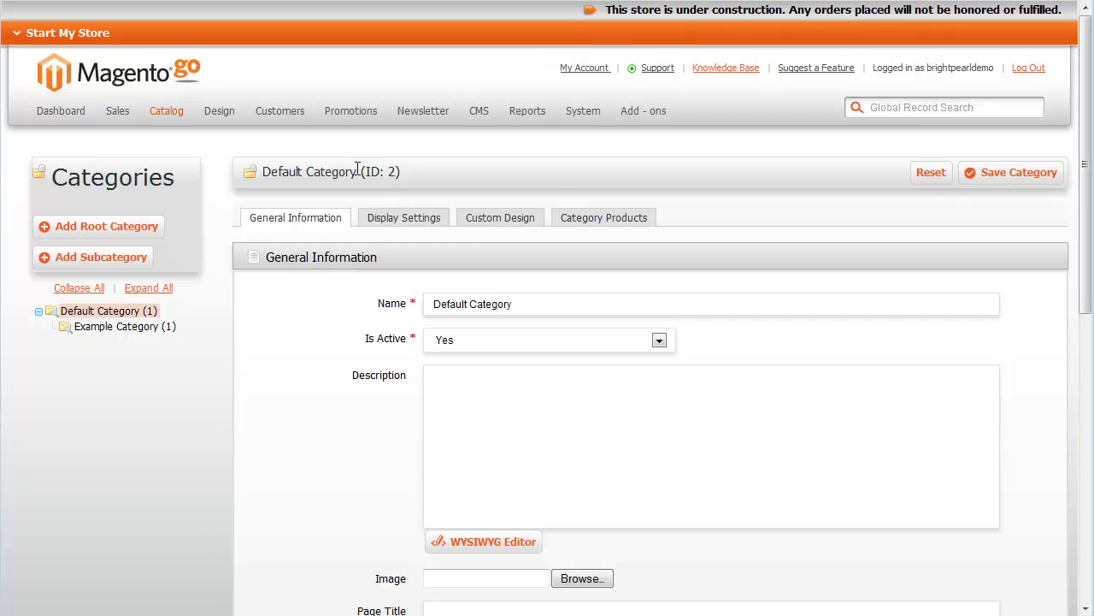
pyautogui.moveTo(358, 171); pyautogui.dragTo(402, 169)
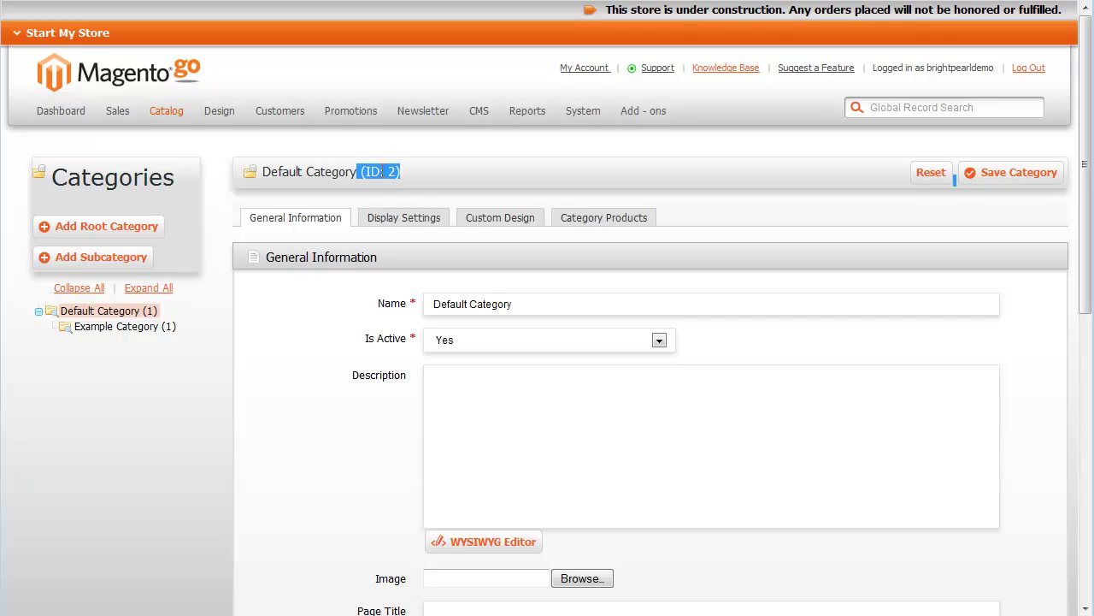
pyautogui.hotkey('alt', 'Tab')
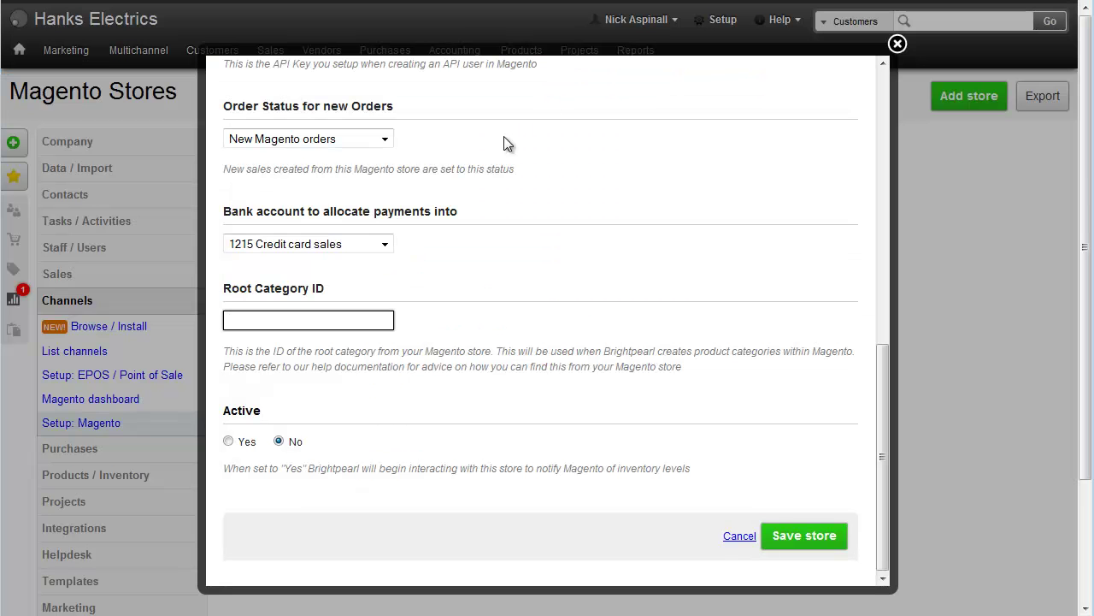
# - Enter root category ID 2, set the store active and save it
pyautogui.write('2')
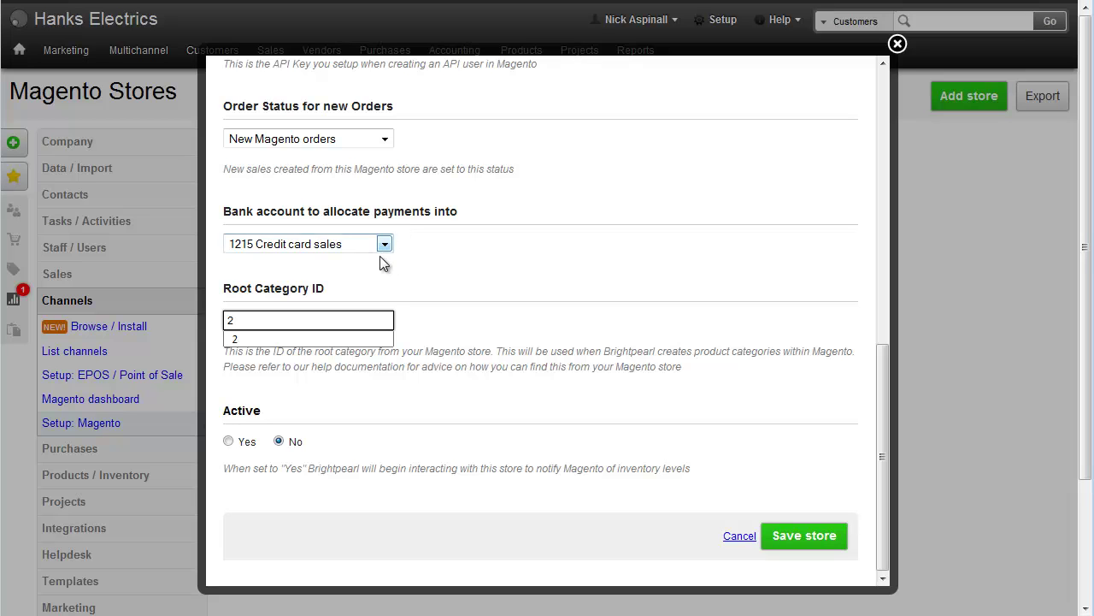
pyautogui.click(229, 441)
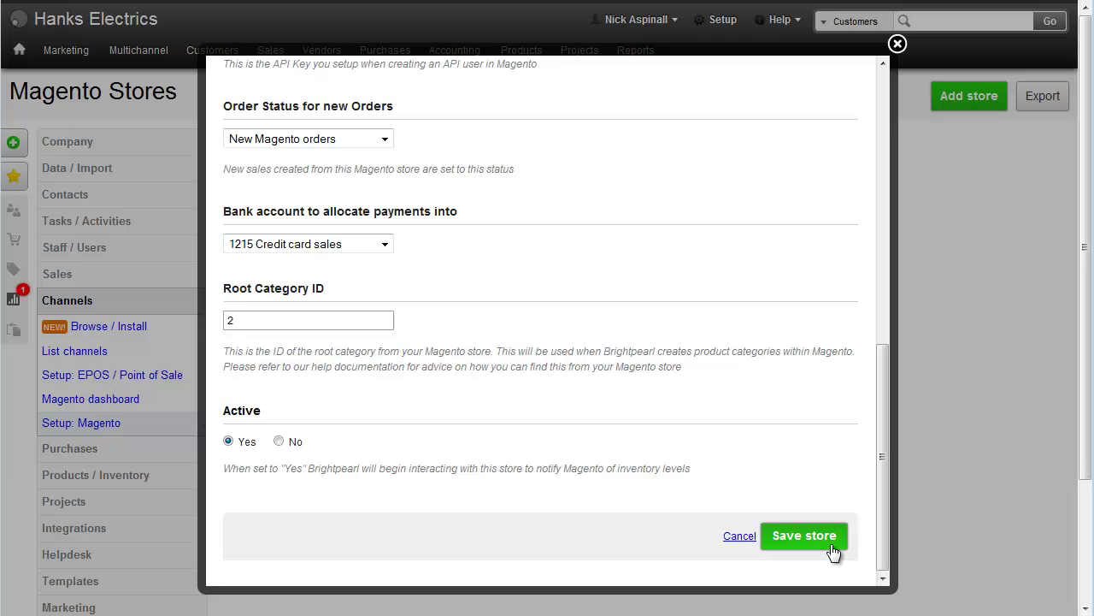
pyautogui.click(805, 536)
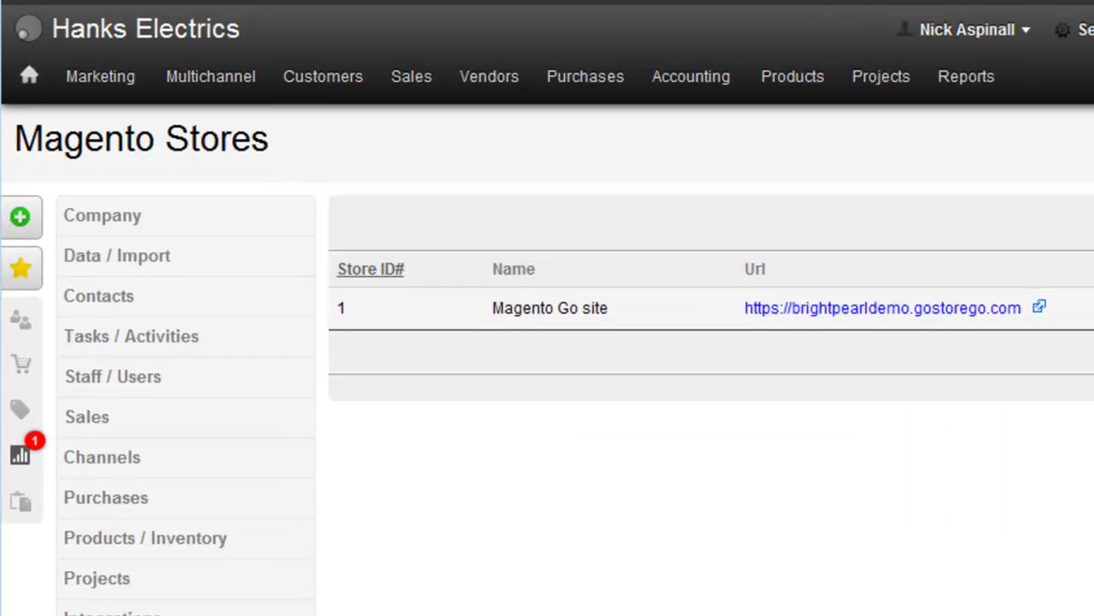
# - Confirm Main warehouse and Price list A in the Magento Go site channel settings, then view the Magento dashboard
pyautogui.moveTo(155, 47)
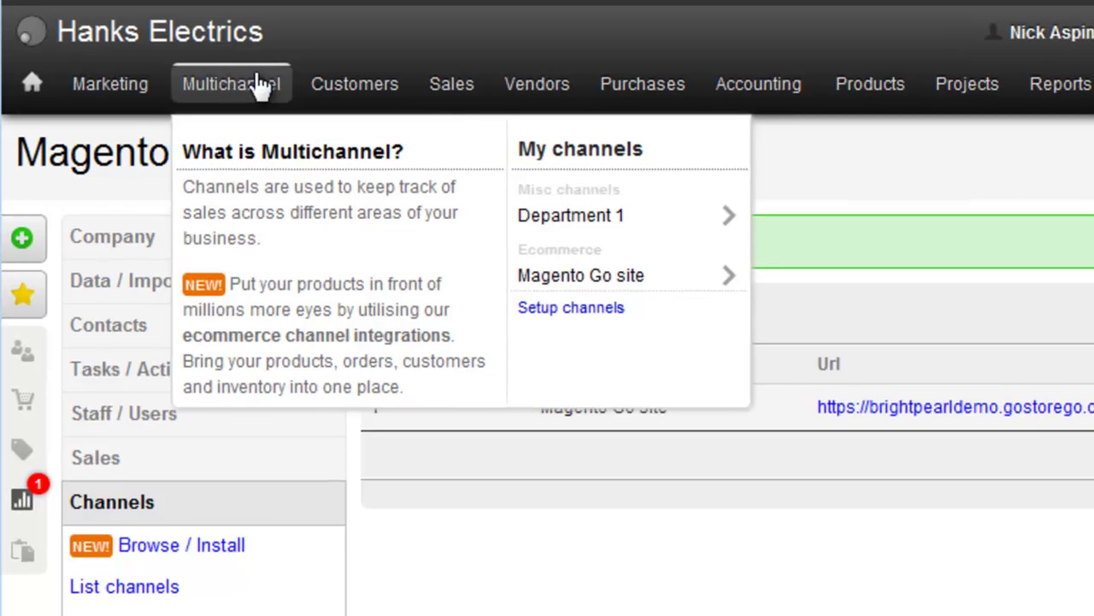
pyautogui.moveTo(582, 283)
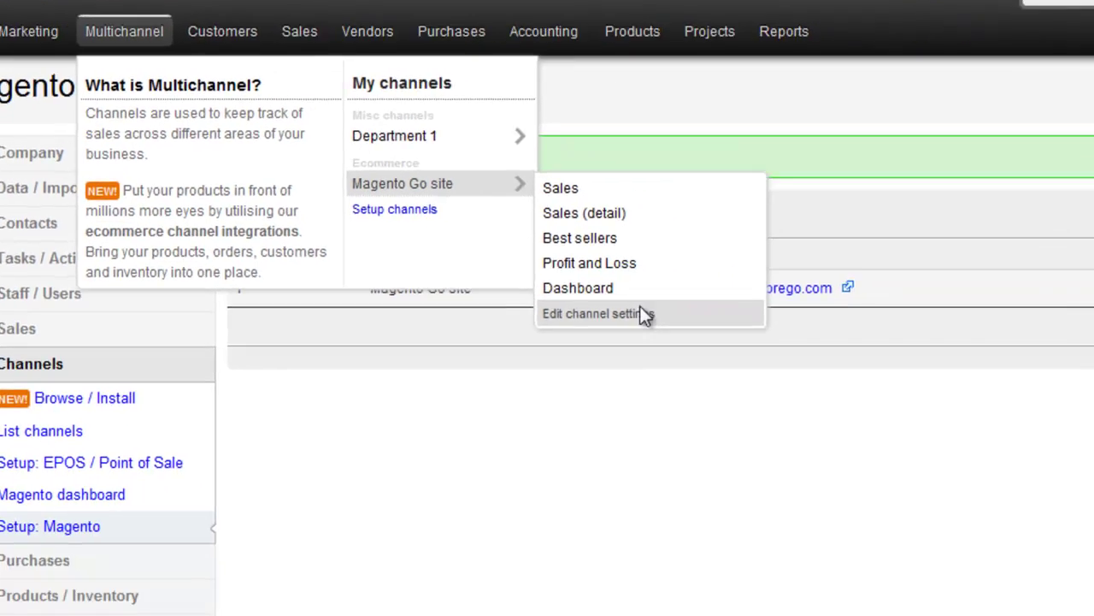
pyautogui.click(812, 439)
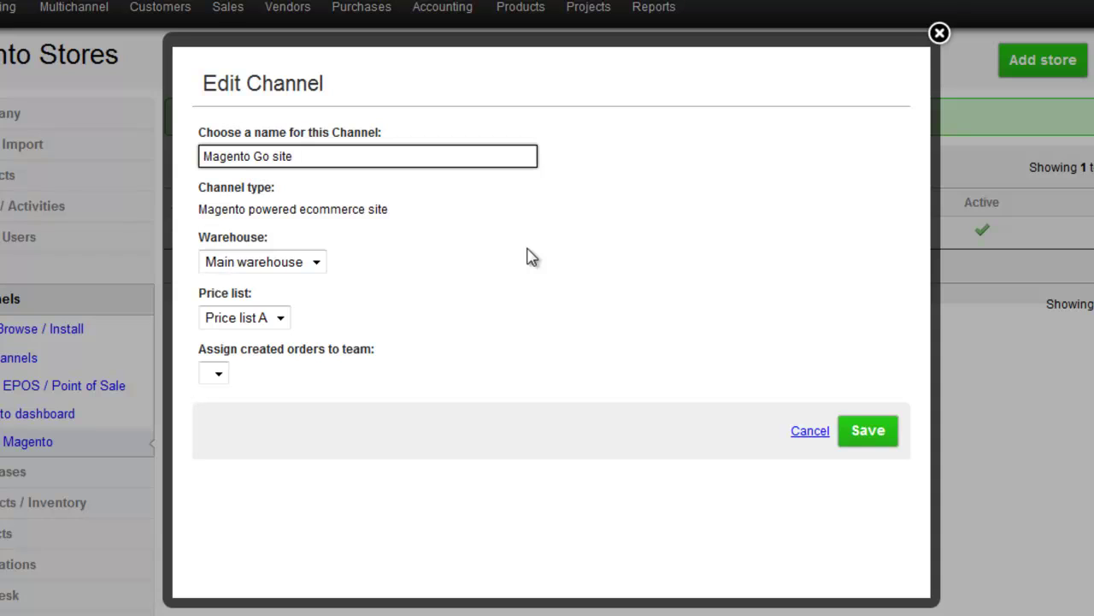
pyautogui.click(315, 263)
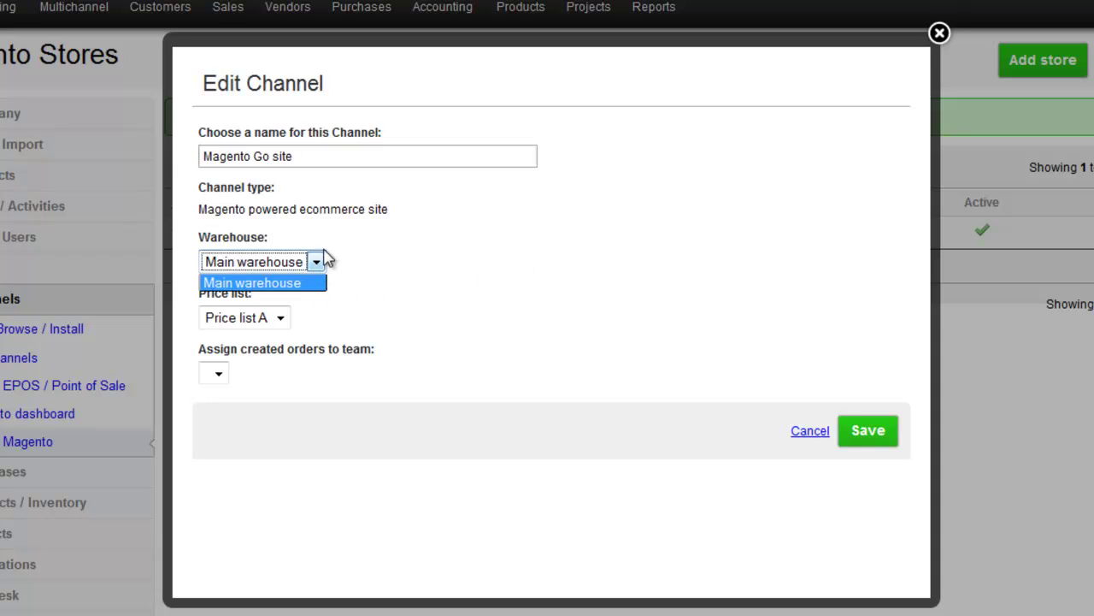
pyautogui.click(343, 273)
pyautogui.click(280, 318)
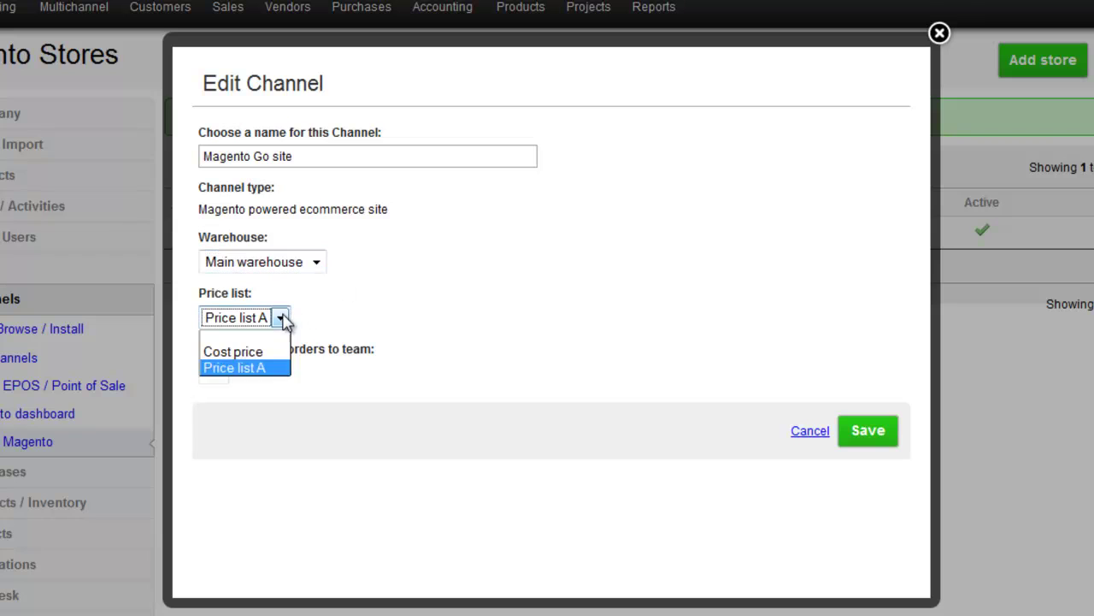
pyautogui.click(331, 317)
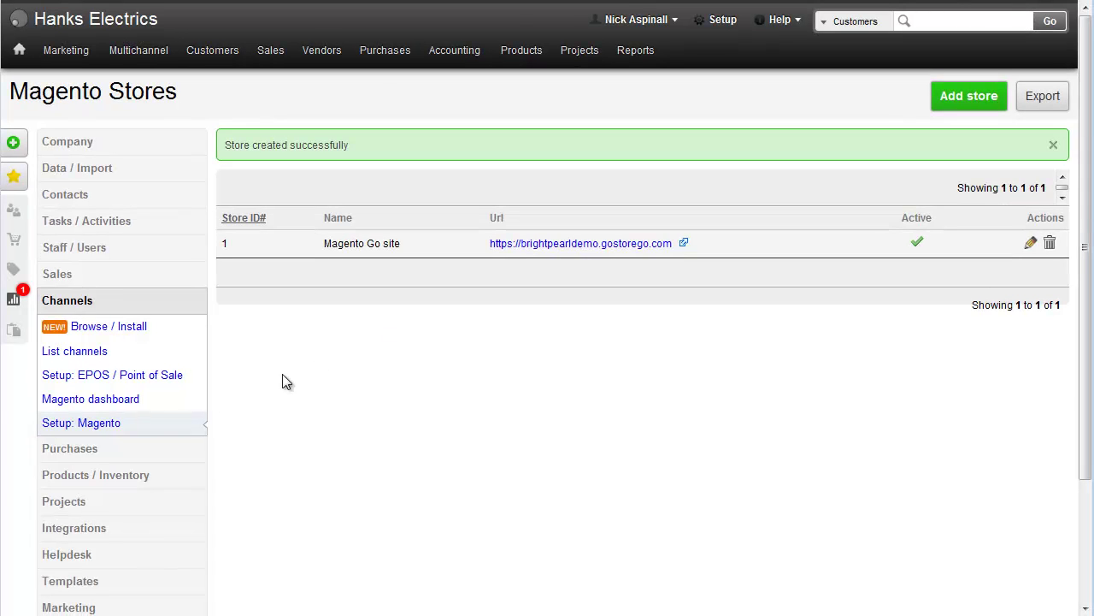
pyautogui.click(148, 409)
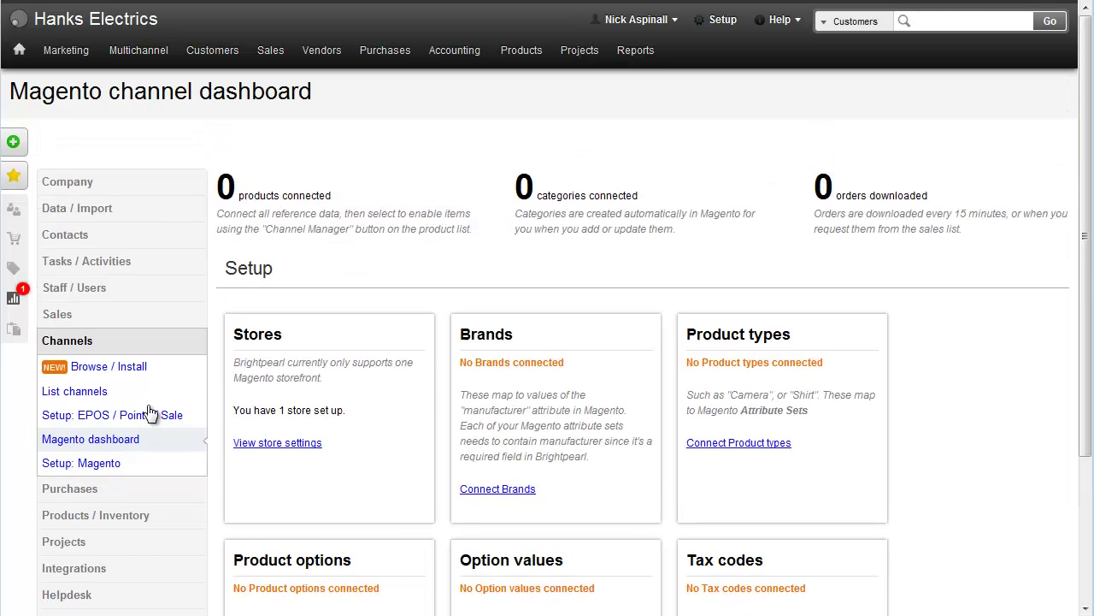